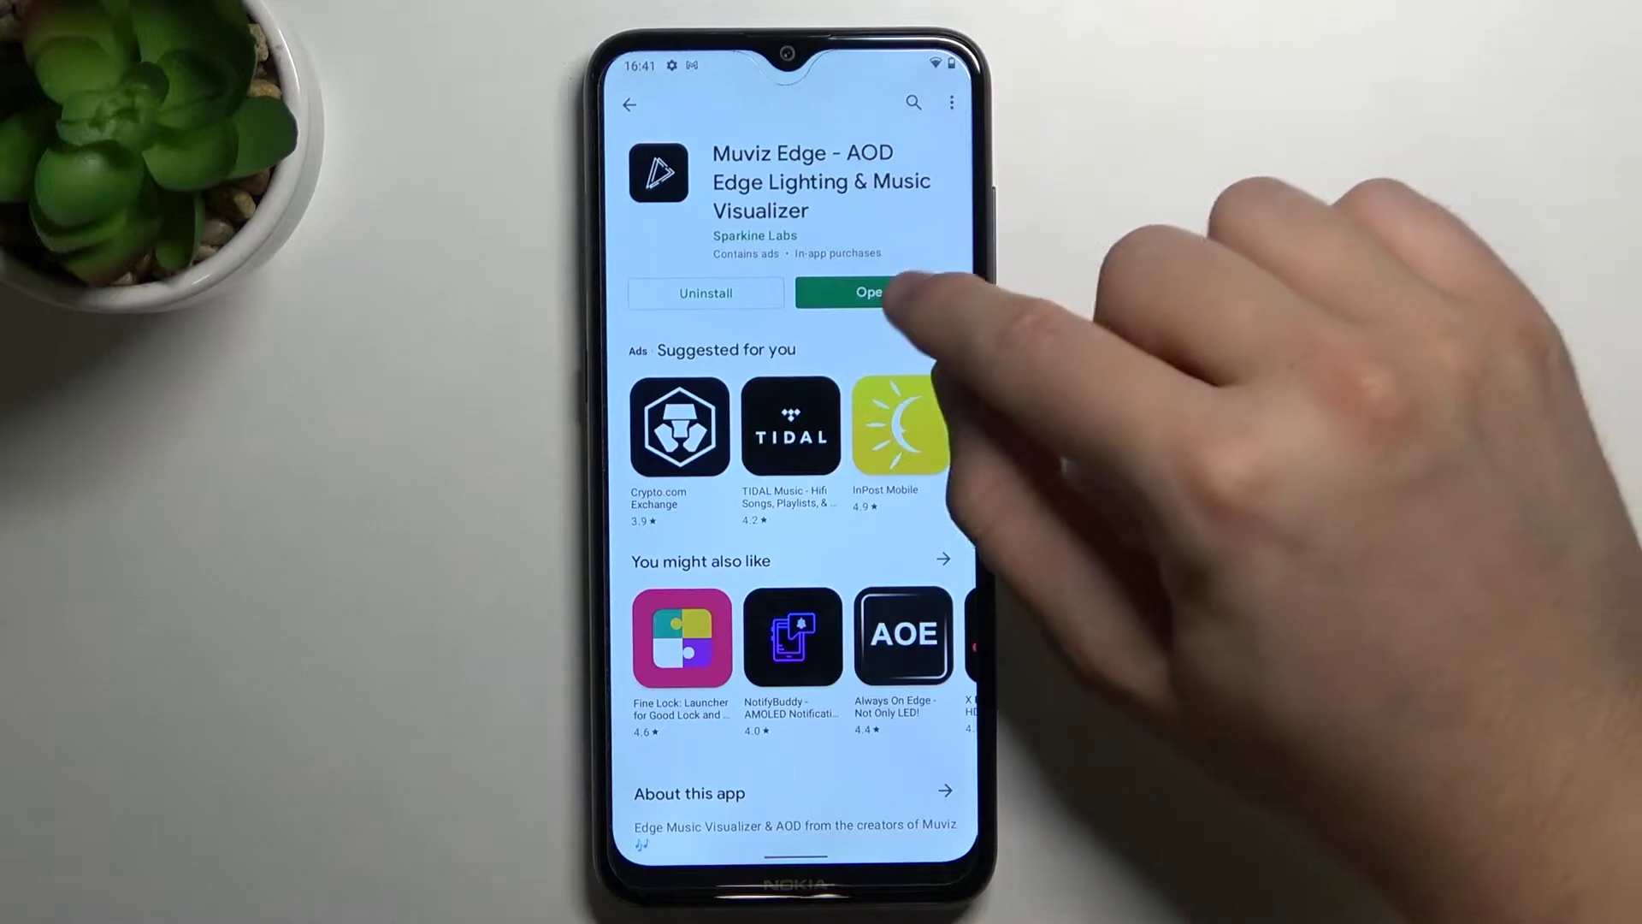
Step: Launch Muviz Edge from the Play Store, allow audio recording, and open its display-over-apps setting
click(870, 293)
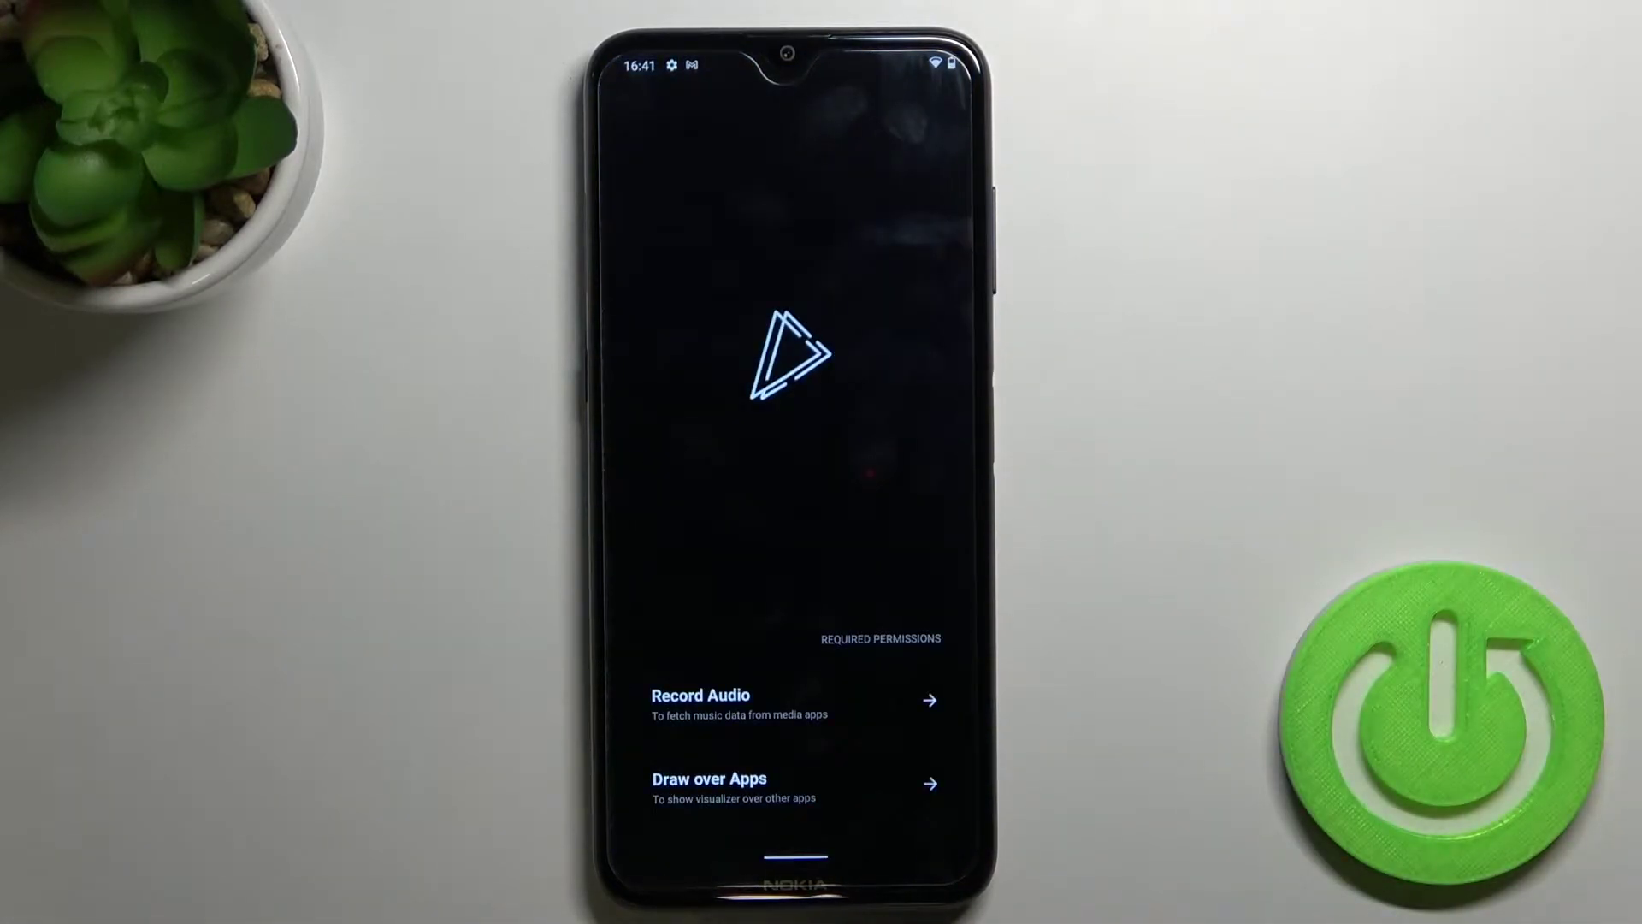
click(929, 700)
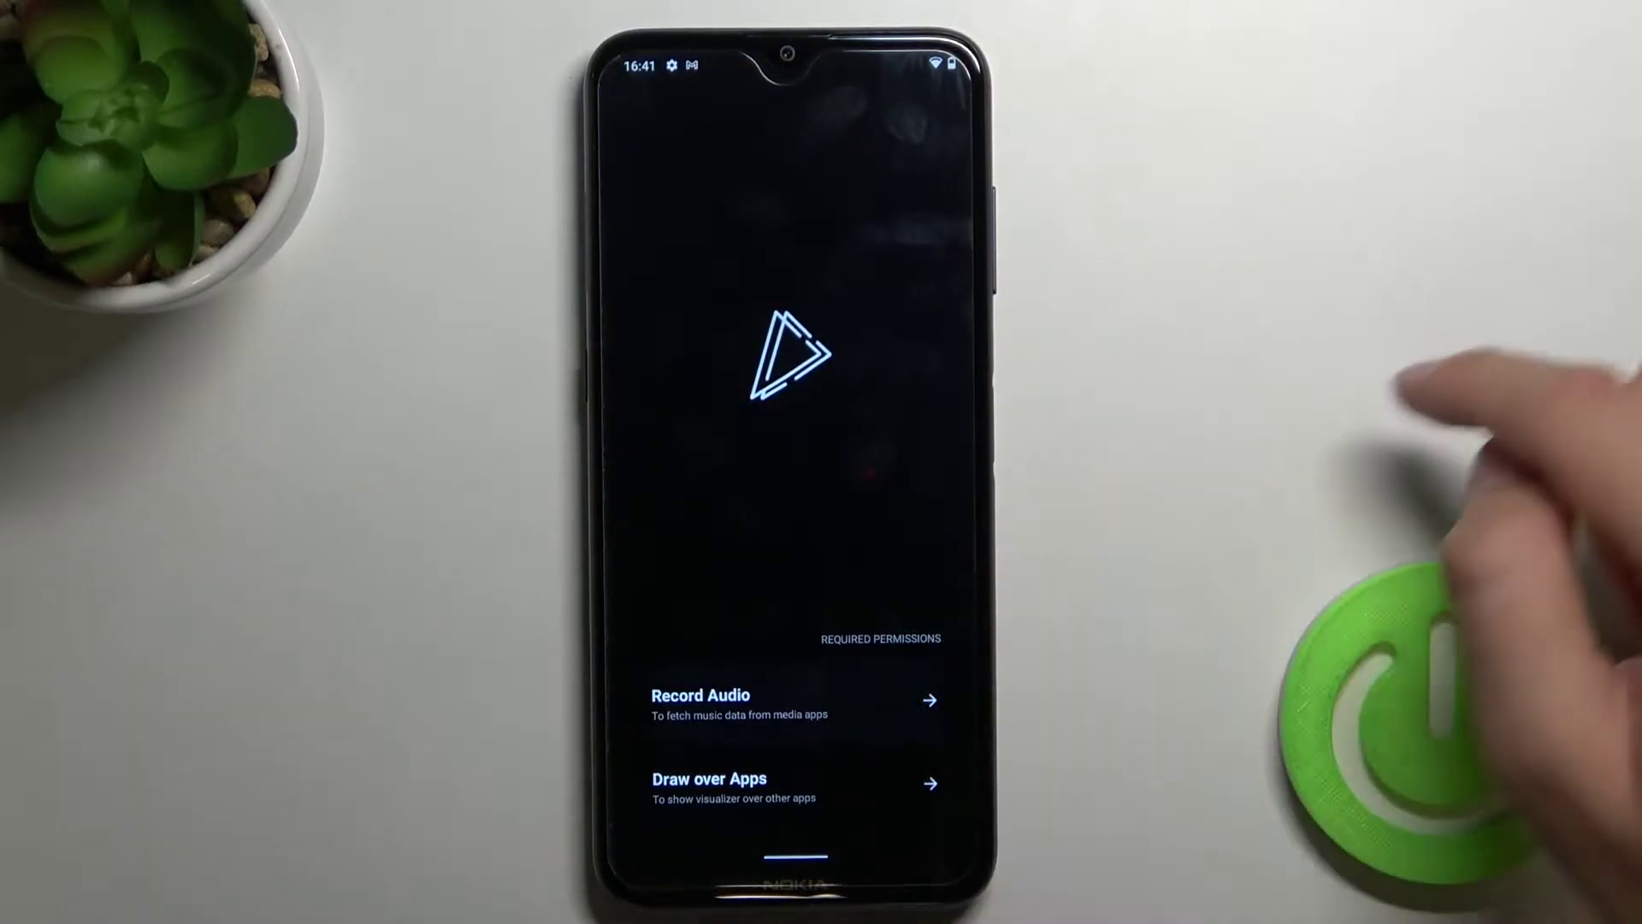
click(848, 472)
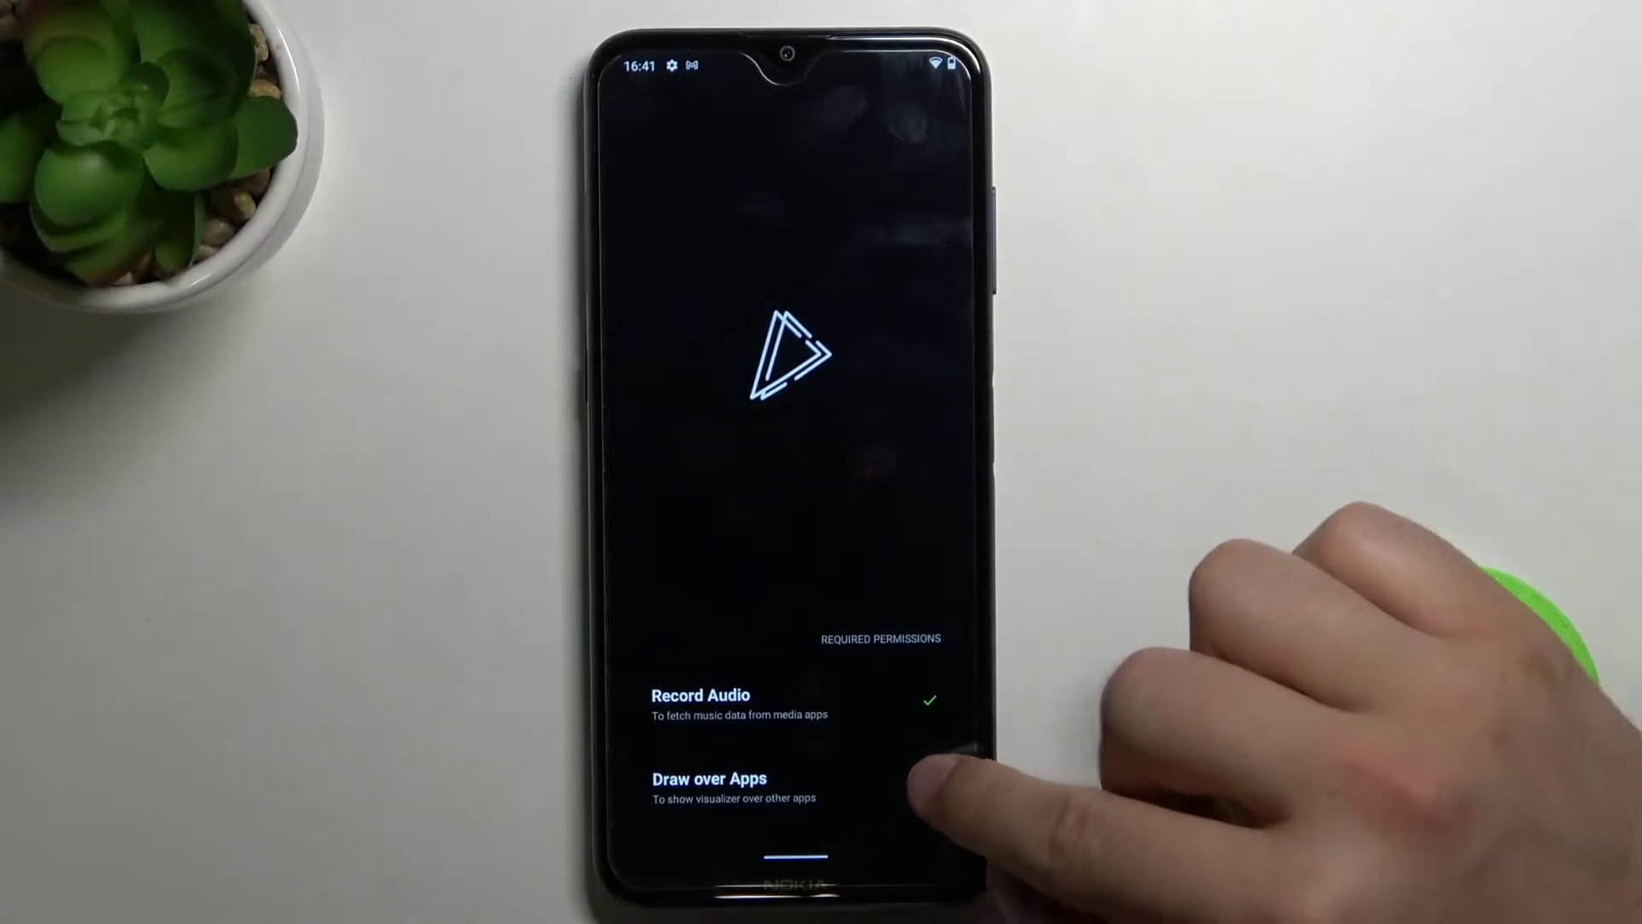
click(927, 780)
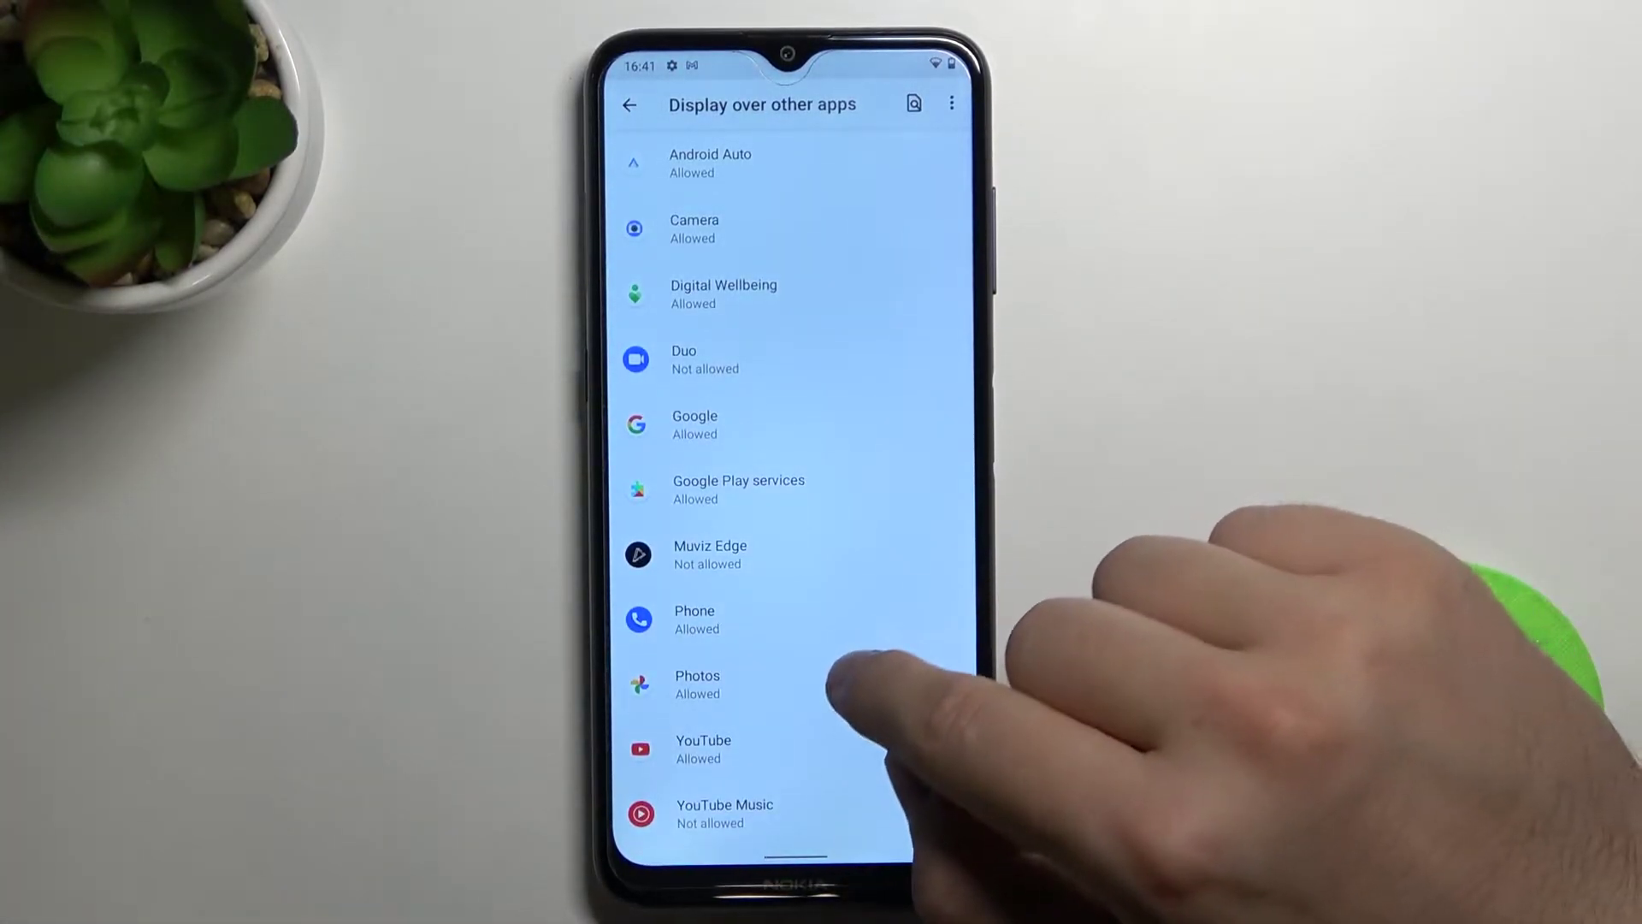
click(808, 545)
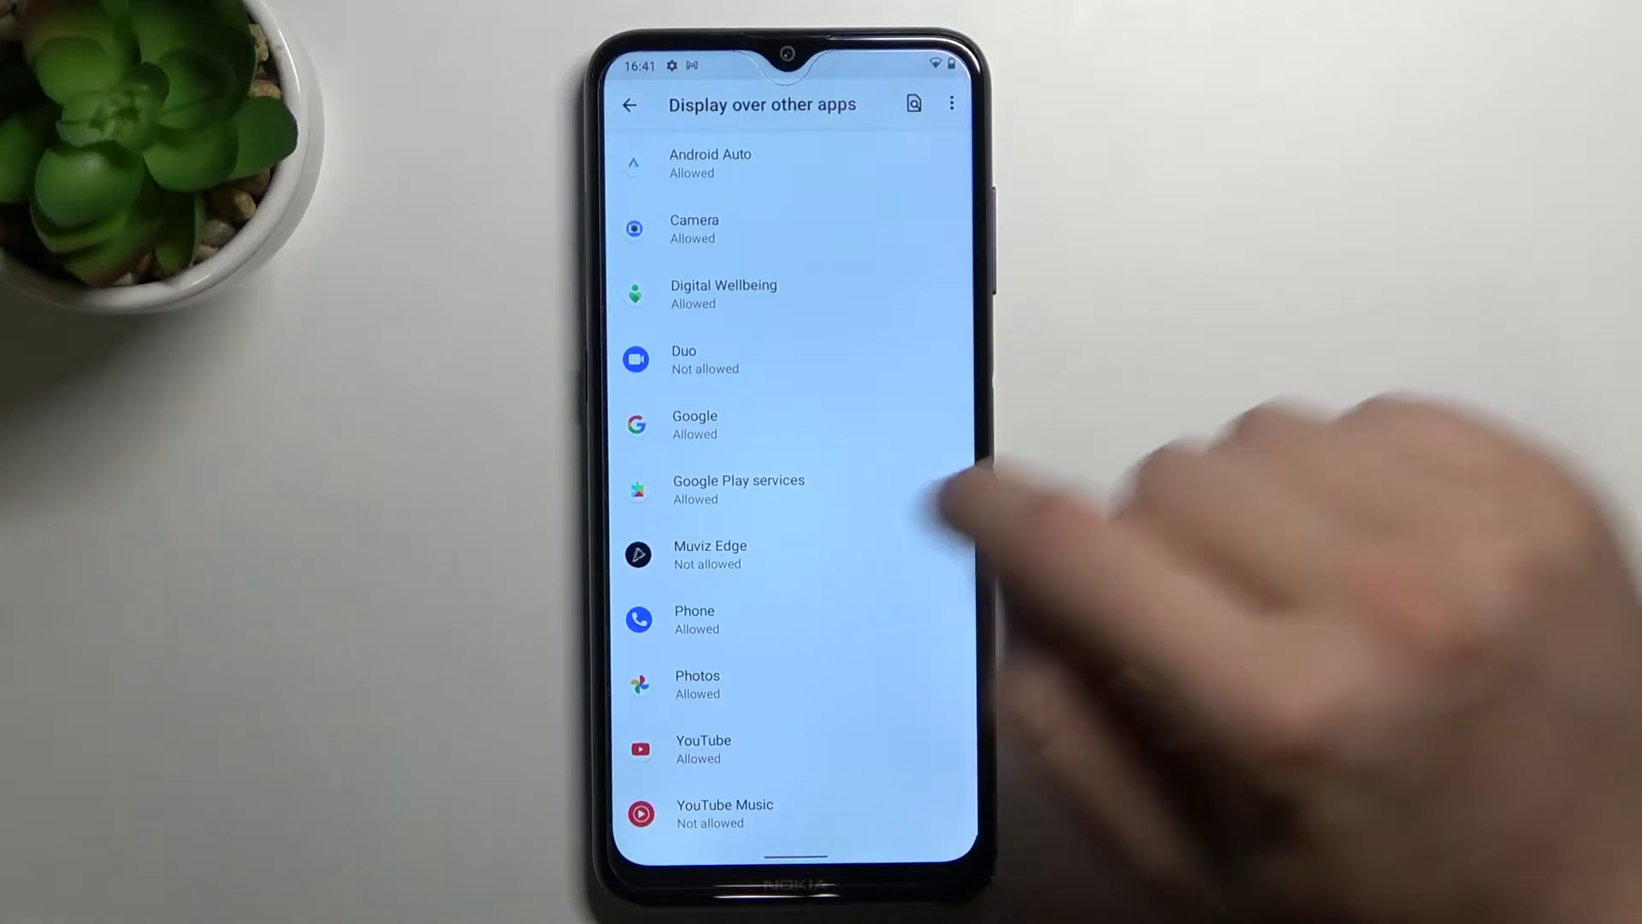
Step: Allow display over other apps, return to setup, enable Overlay Mode, and finish setup
click(944, 281)
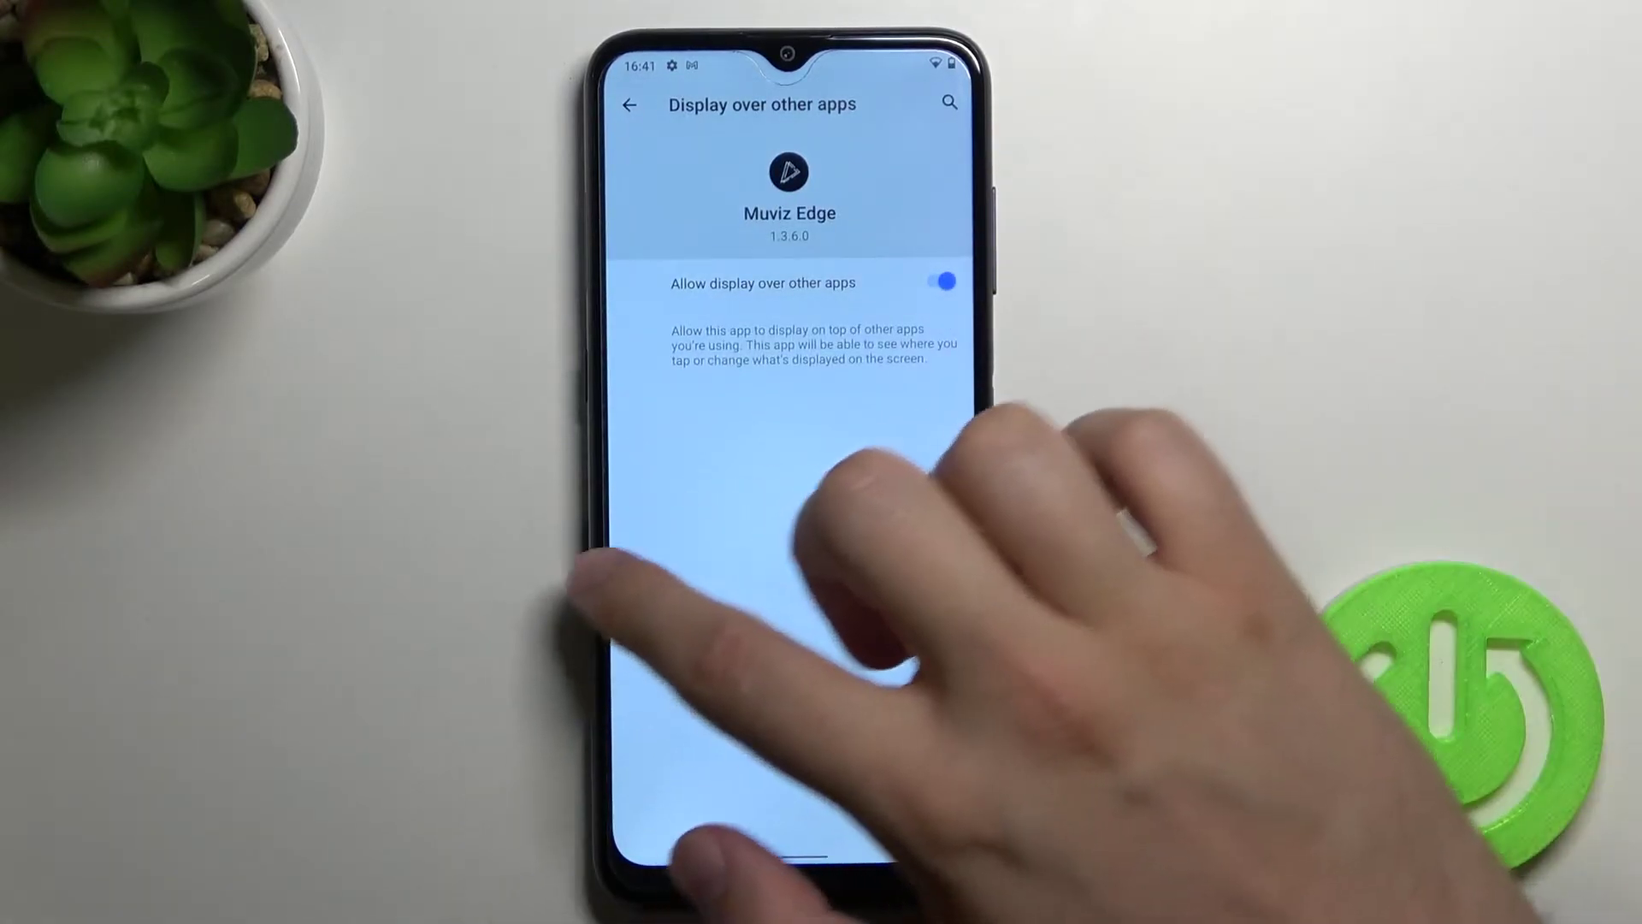
drag(606, 603, 745, 603)
drag(606, 514, 744, 513)
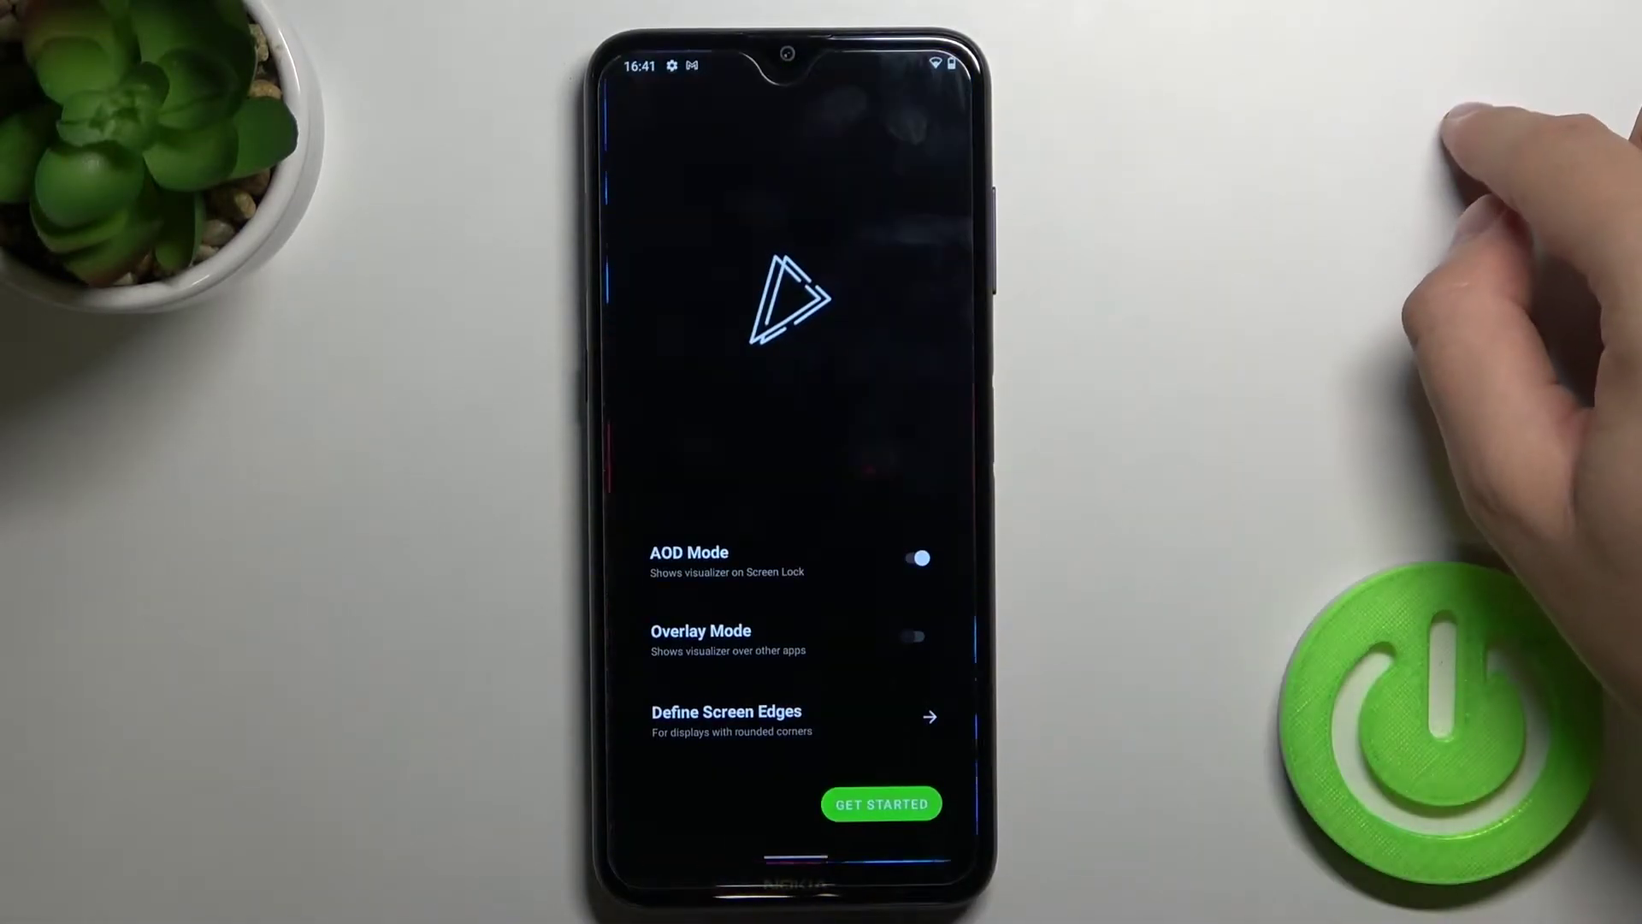
click(914, 635)
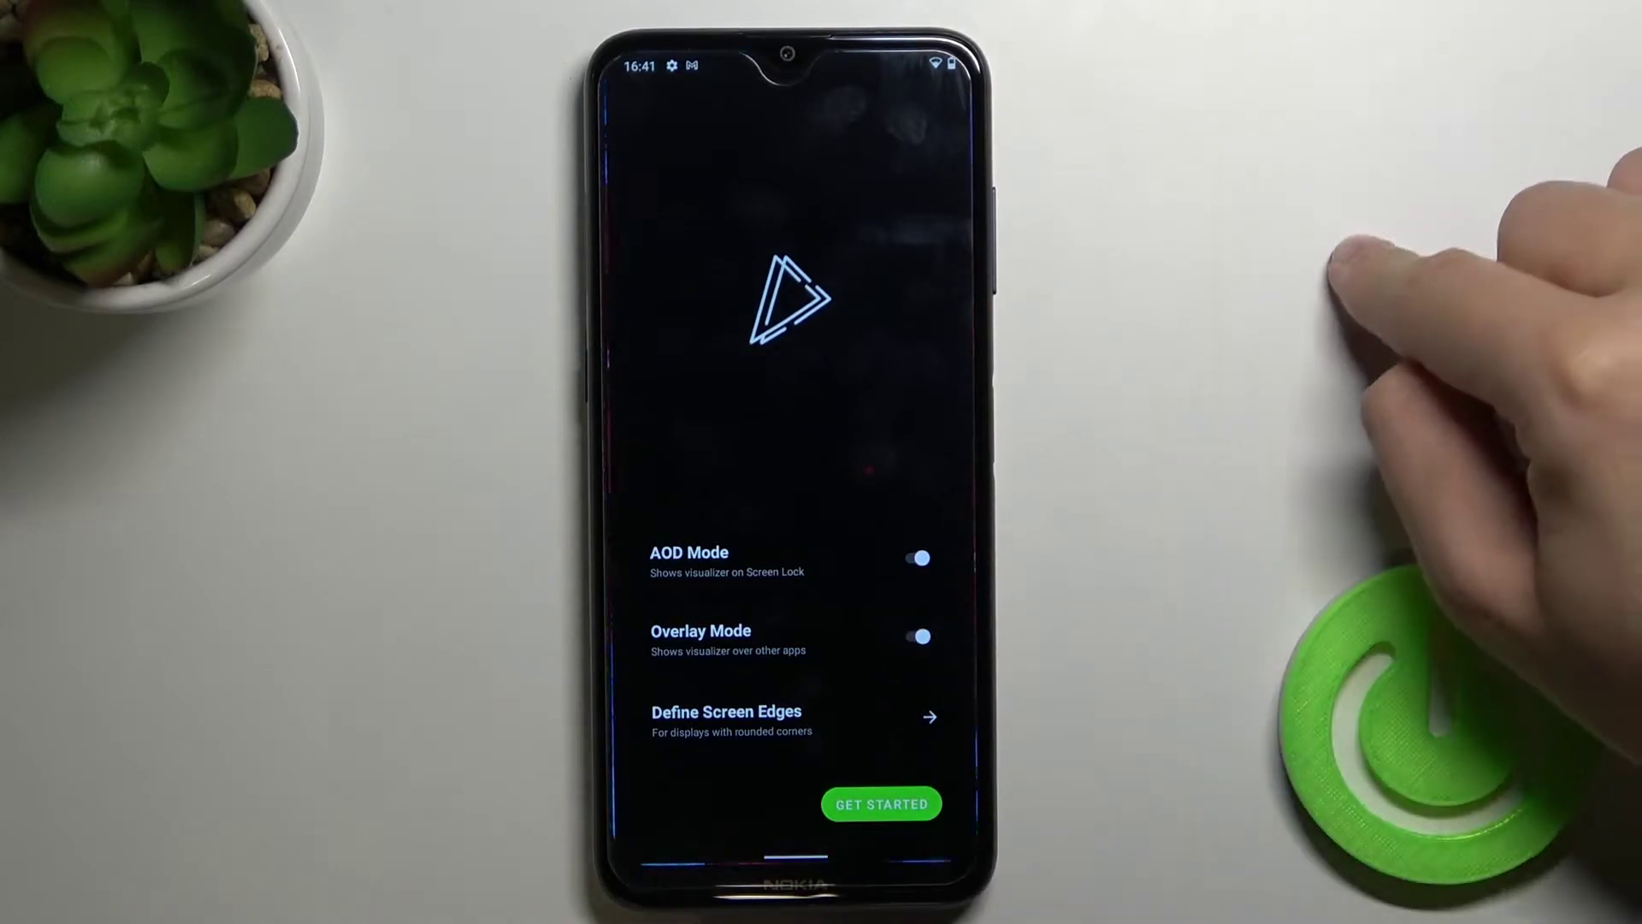
click(882, 804)
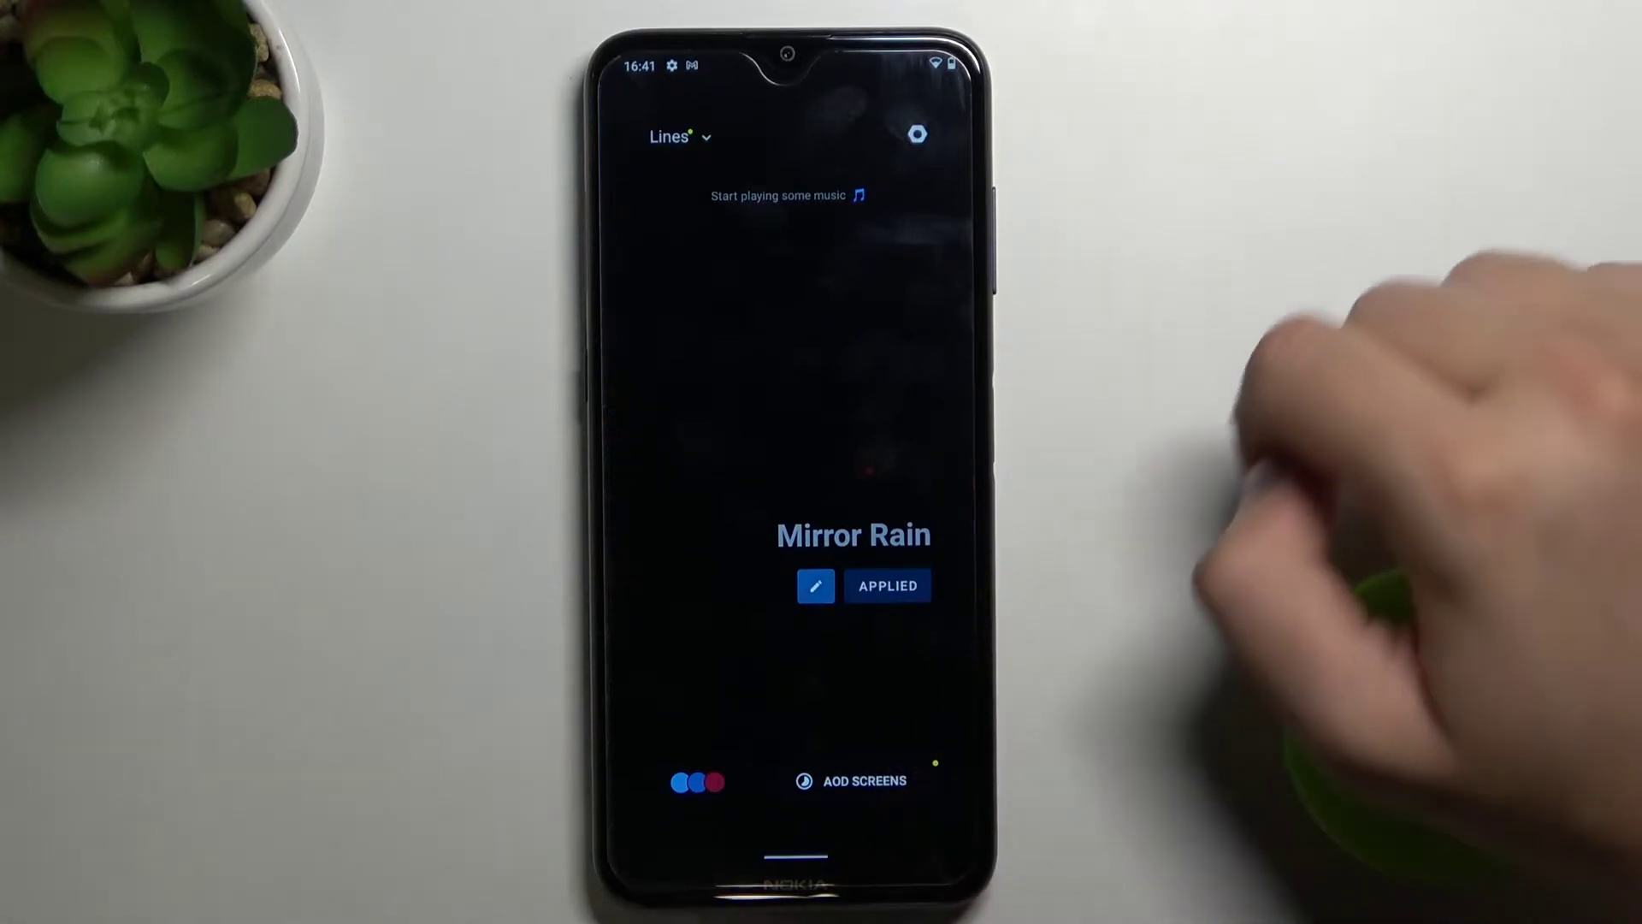
Step: Preview the clock AOD screen, dismiss the full-screen notice, apply it, and open AOD Mode settings
click(942, 527)
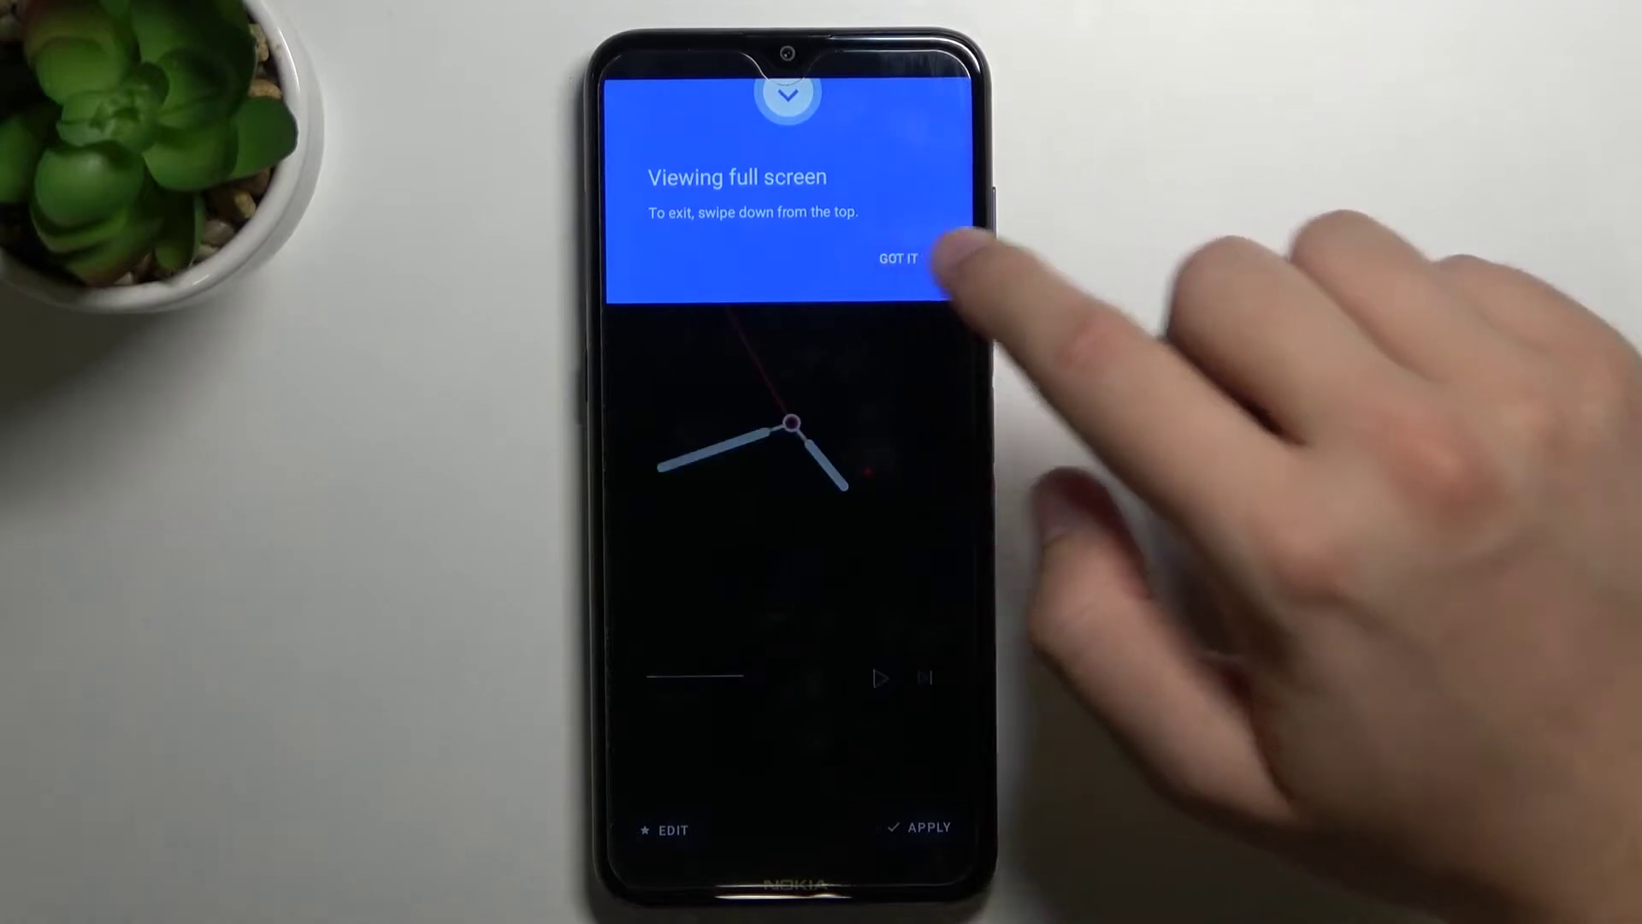
click(914, 257)
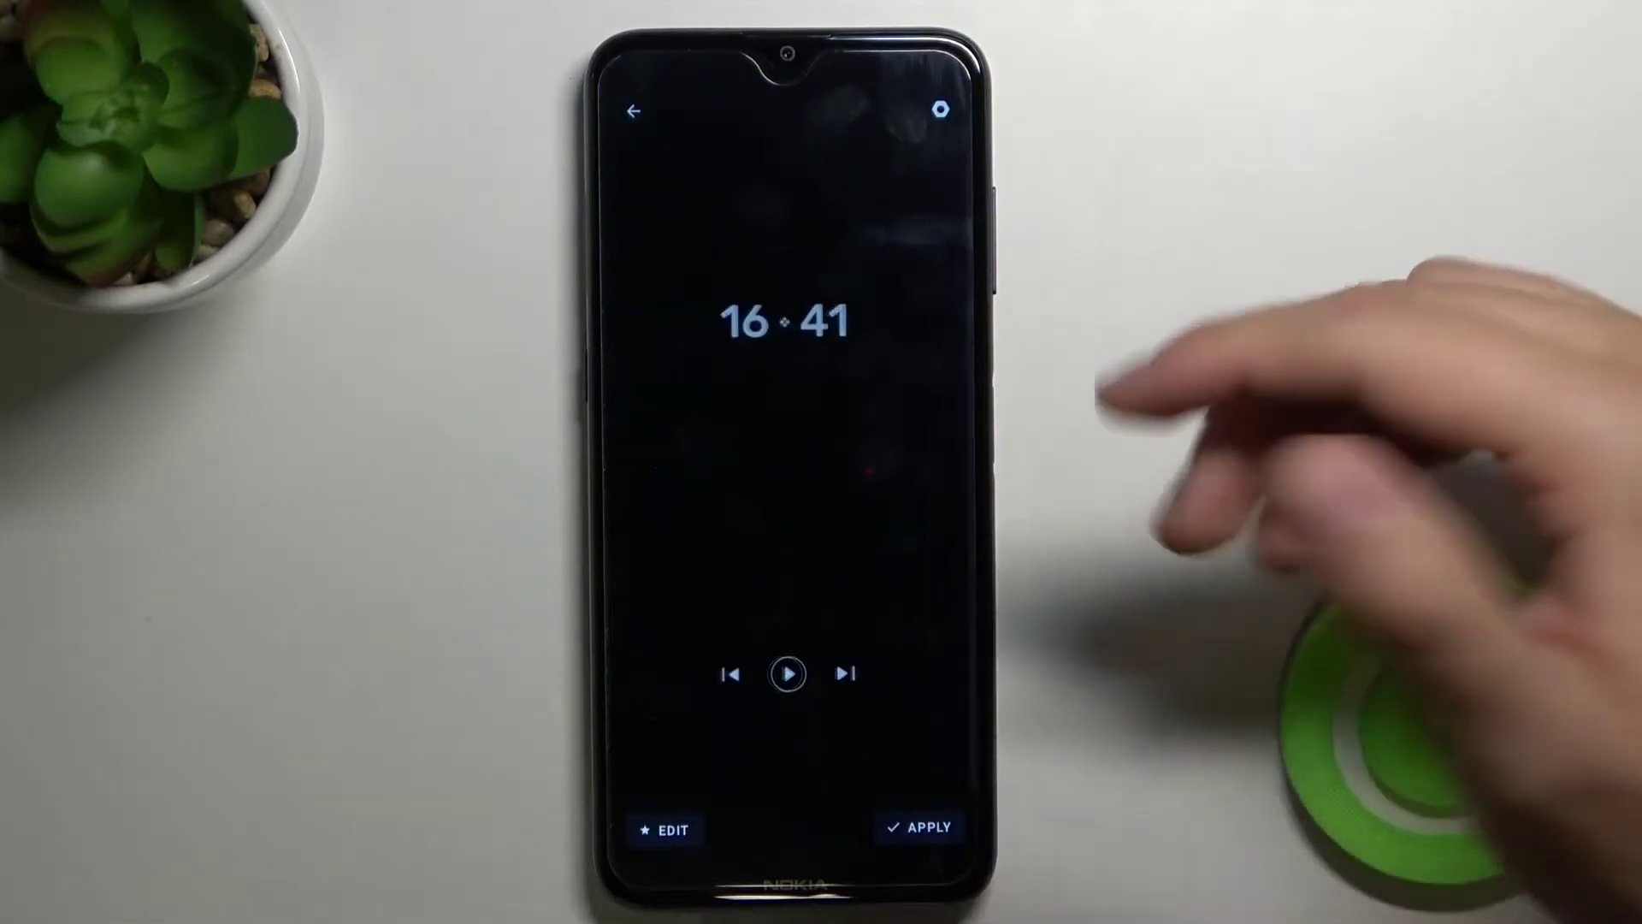
click(917, 828)
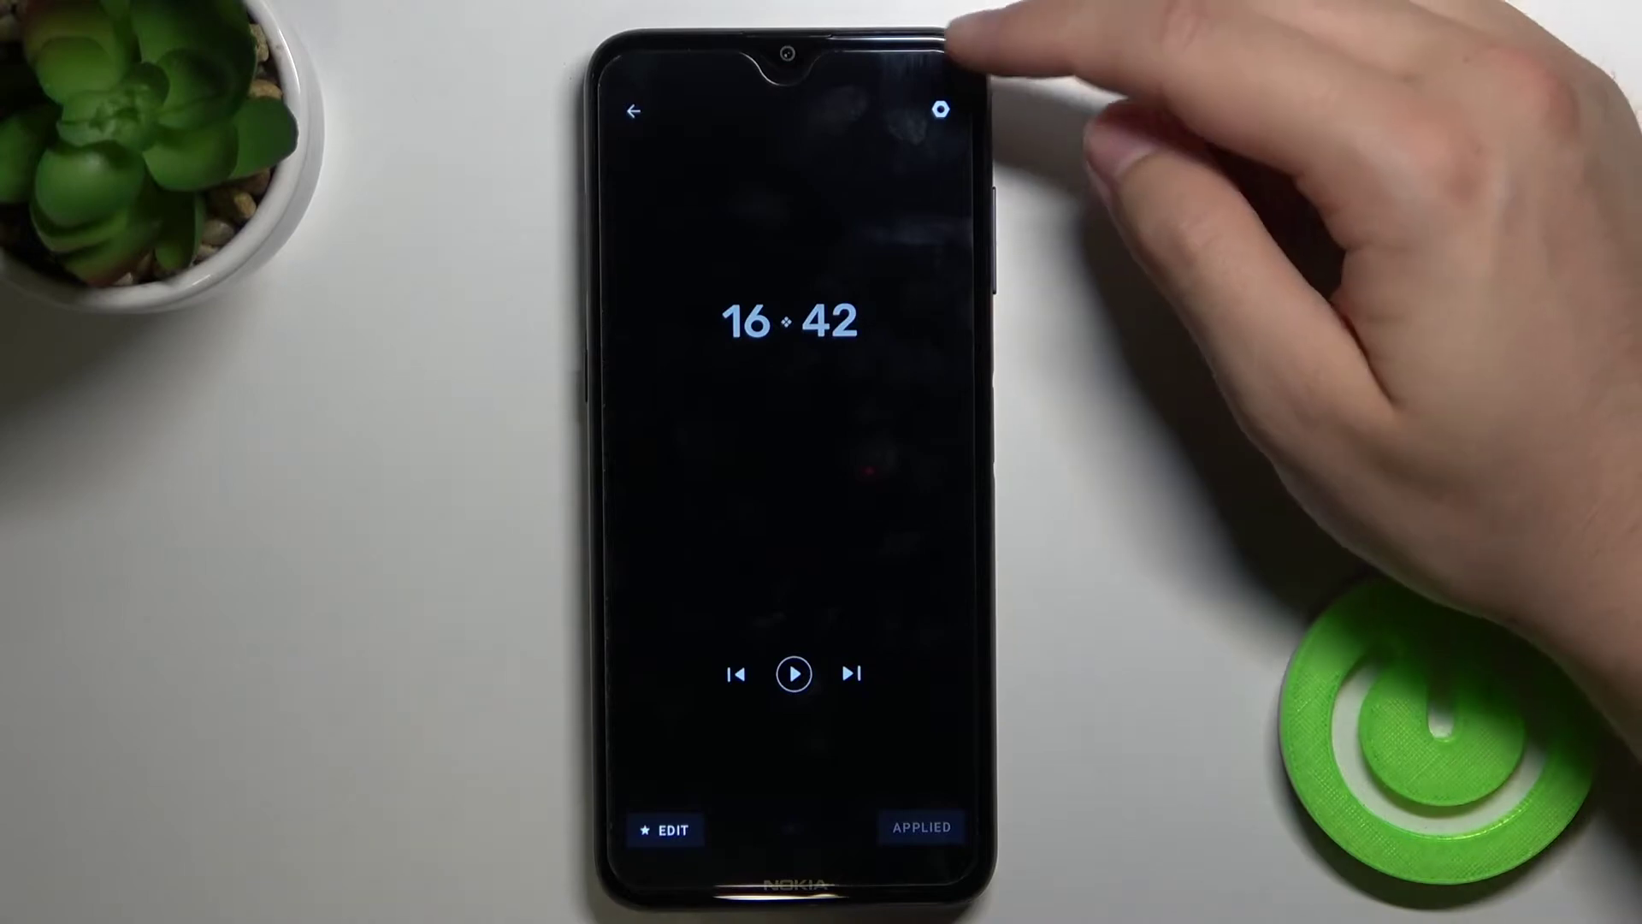
click(941, 109)
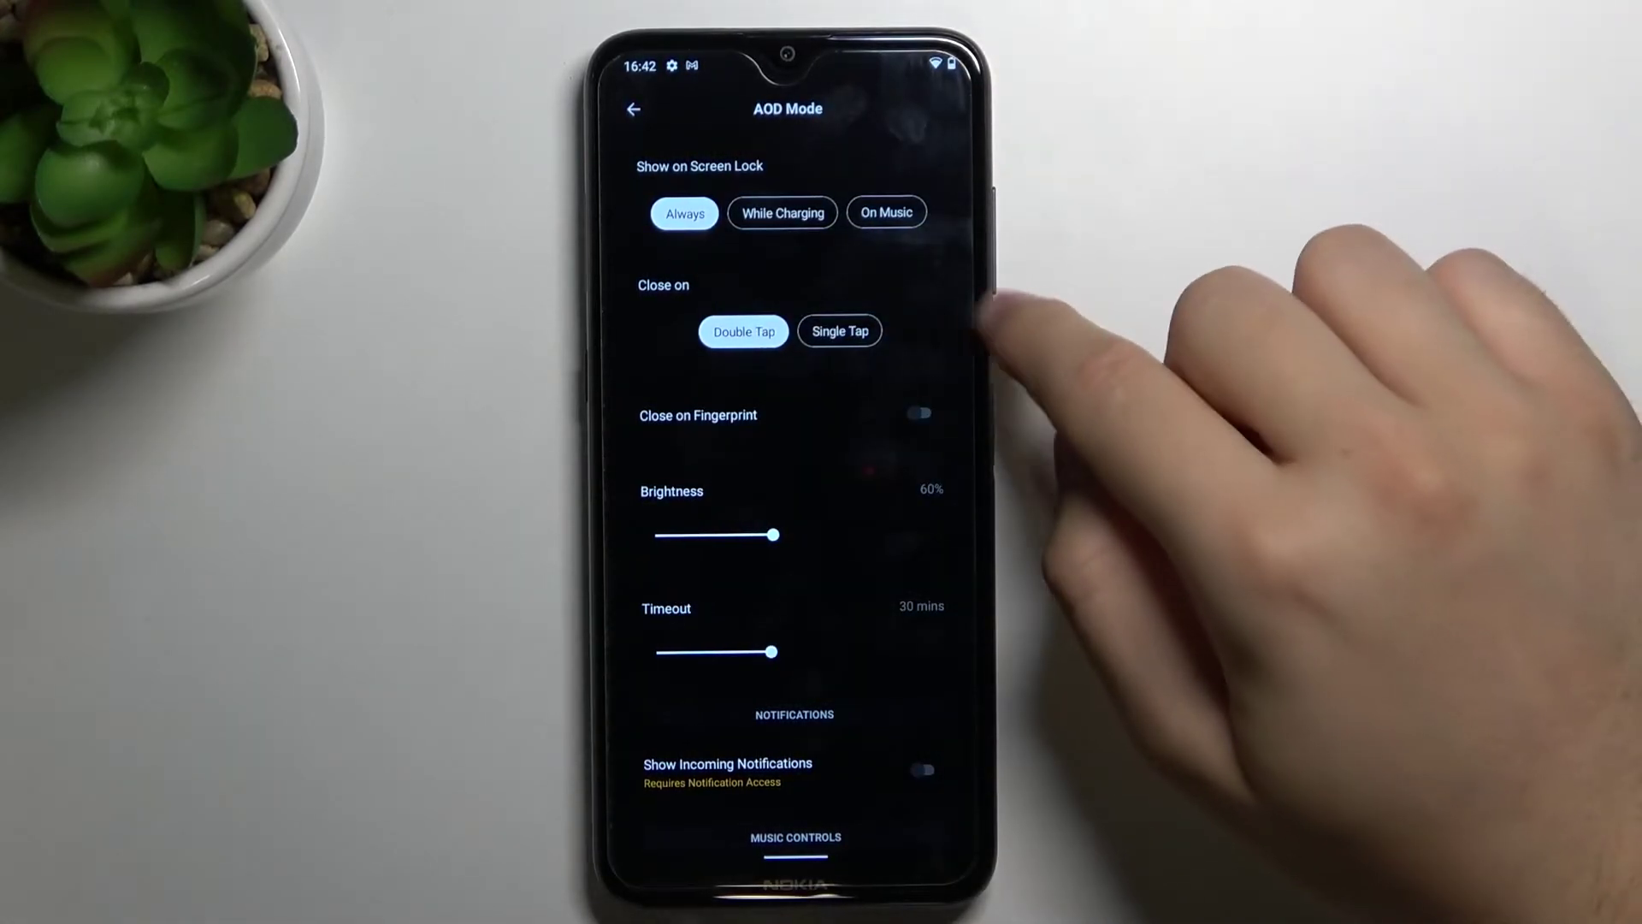
Step: Set AOD to close on single tap, brightness 100%, timeout Never, and enable incoming notifications
click(840, 331)
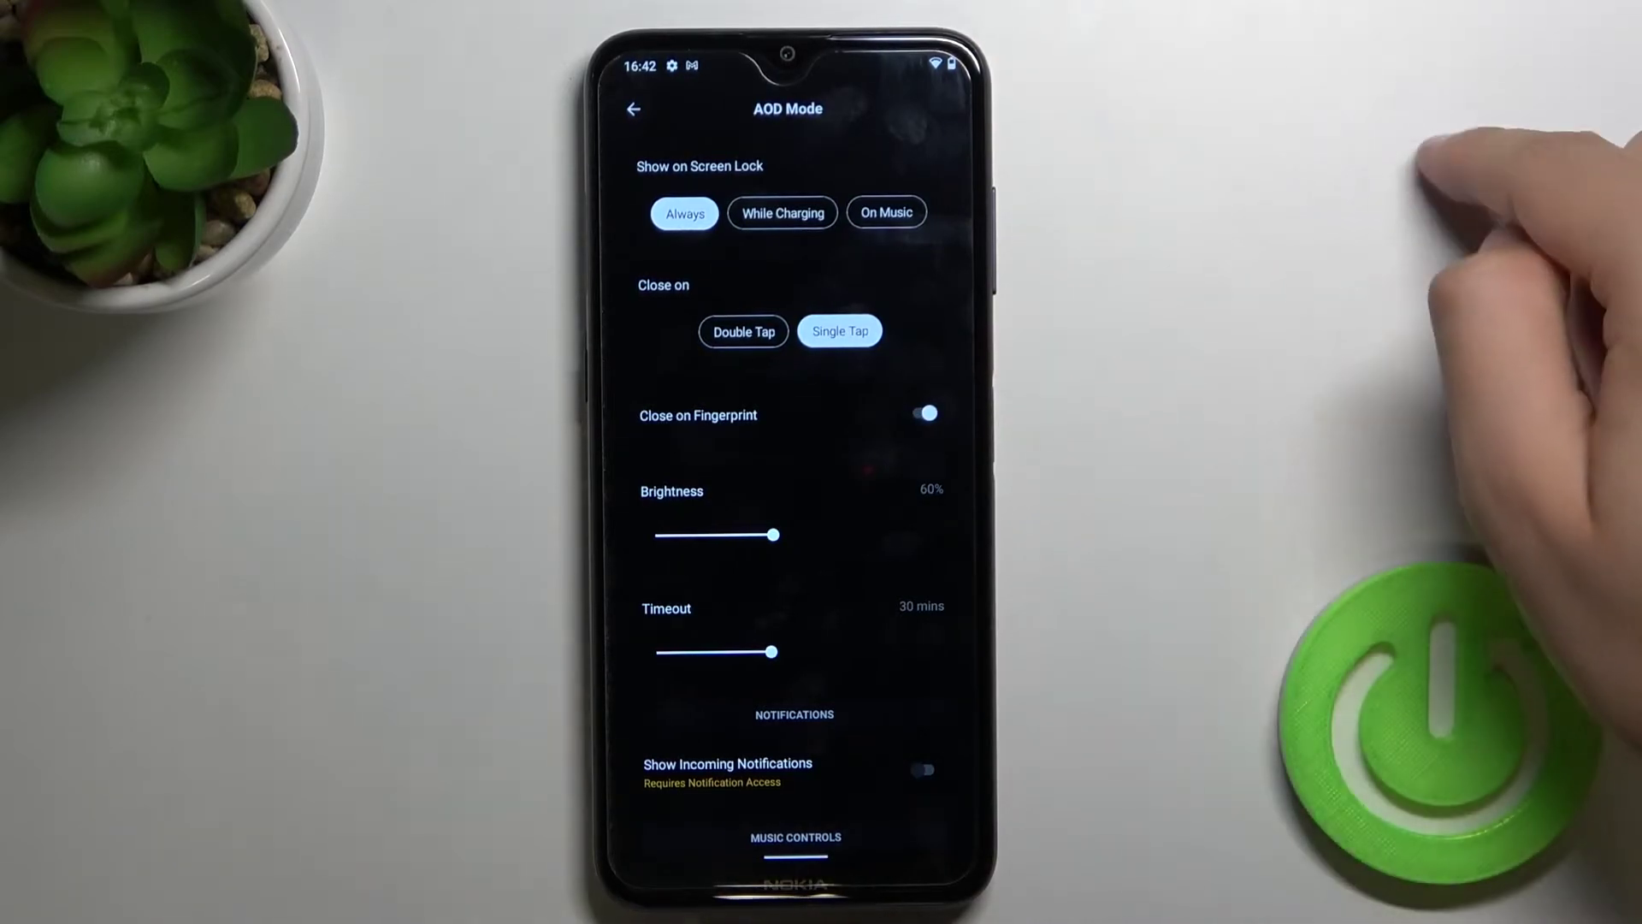
drag(772, 534, 812, 534)
drag(771, 652, 816, 653)
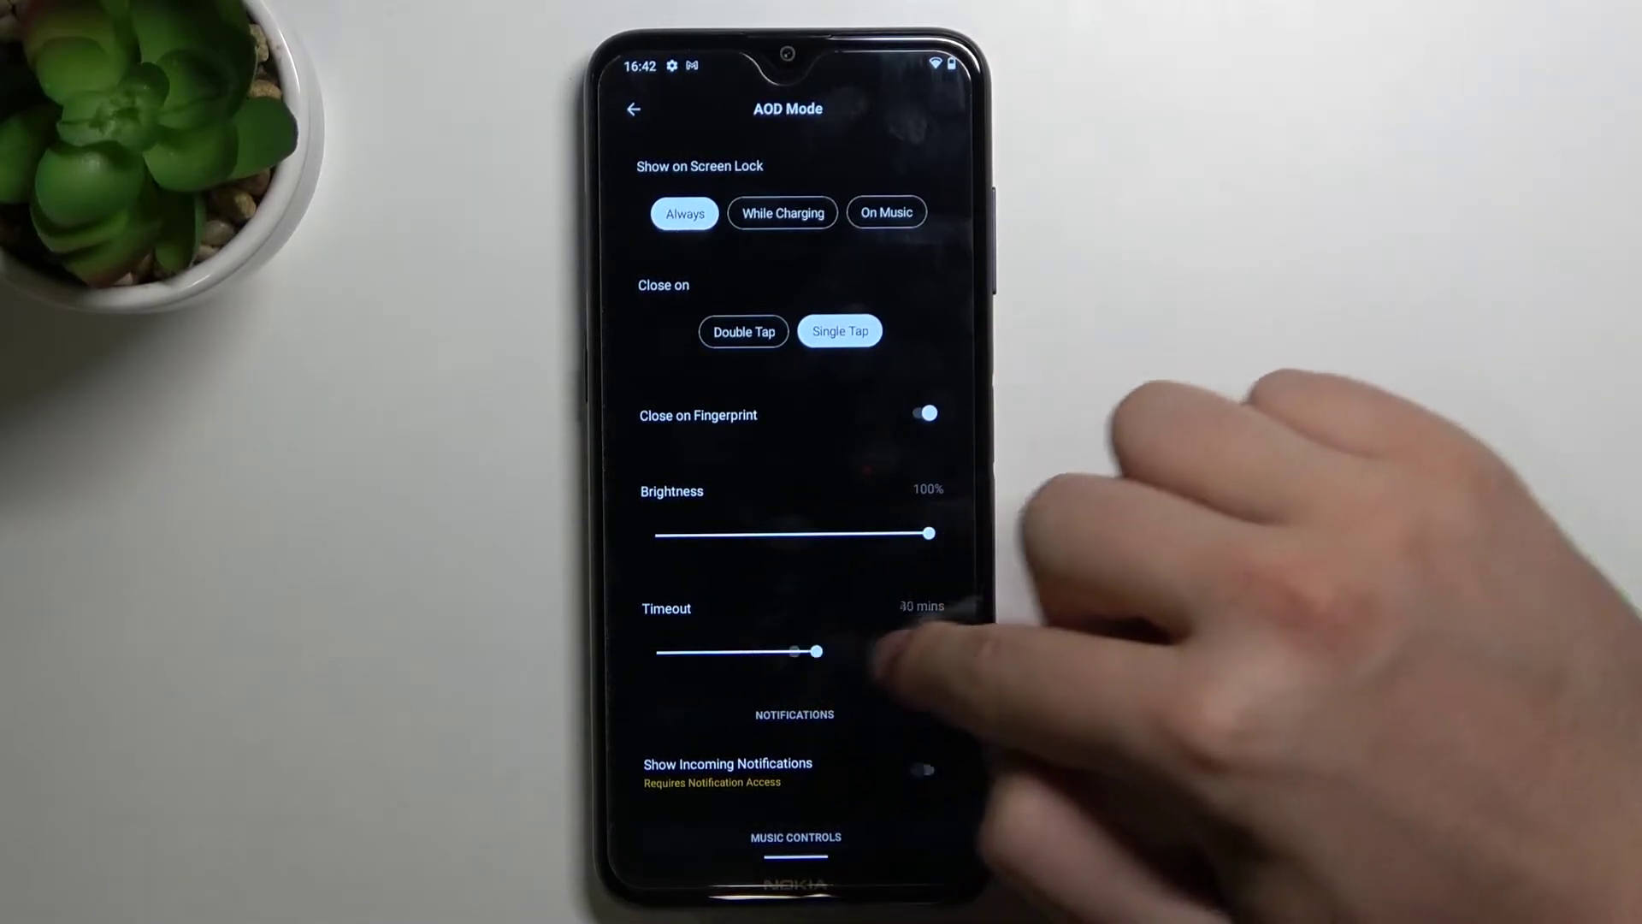
scroll(918, 648, down, 3)
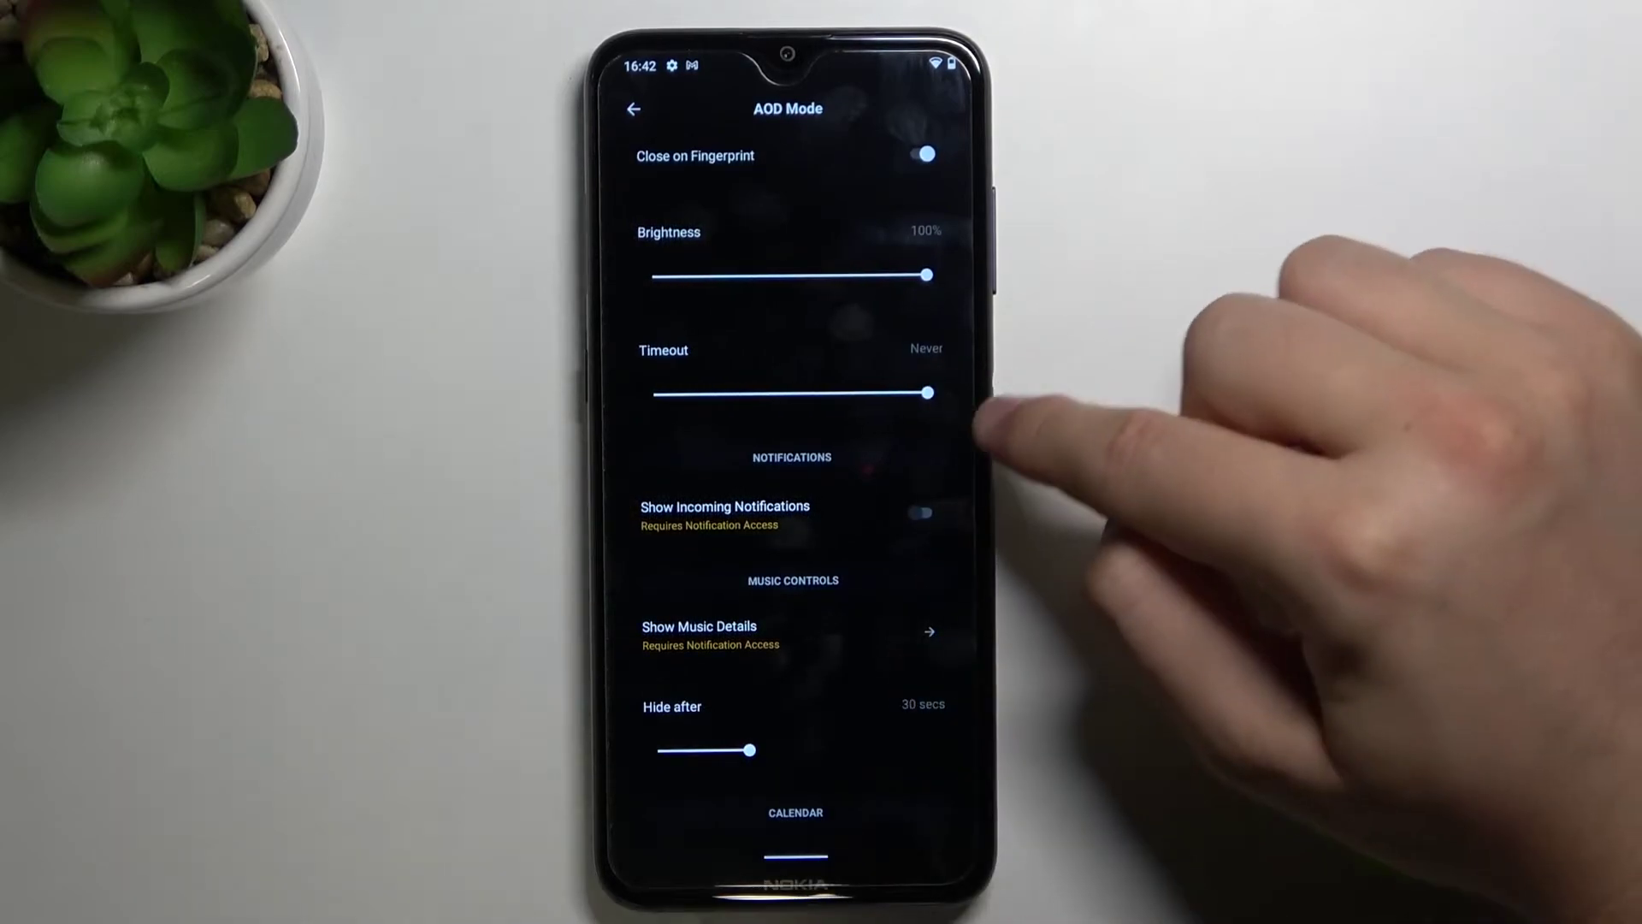
click(913, 514)
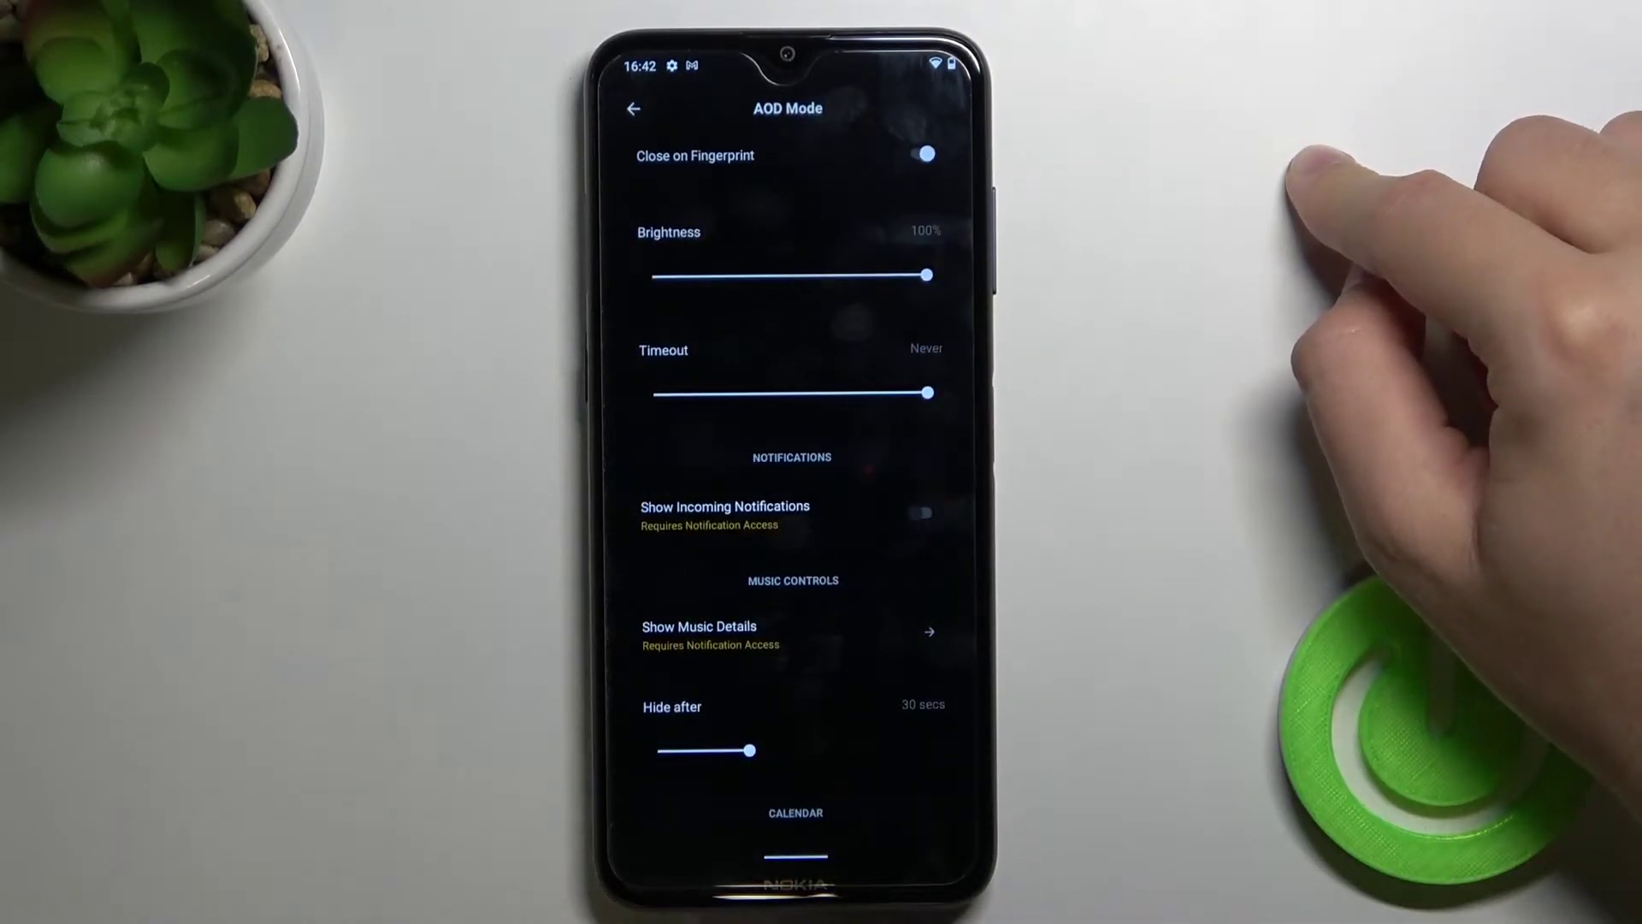
Step: Grant Muviz Edge notification access and return to the AOD Mode settings
click(796, 294)
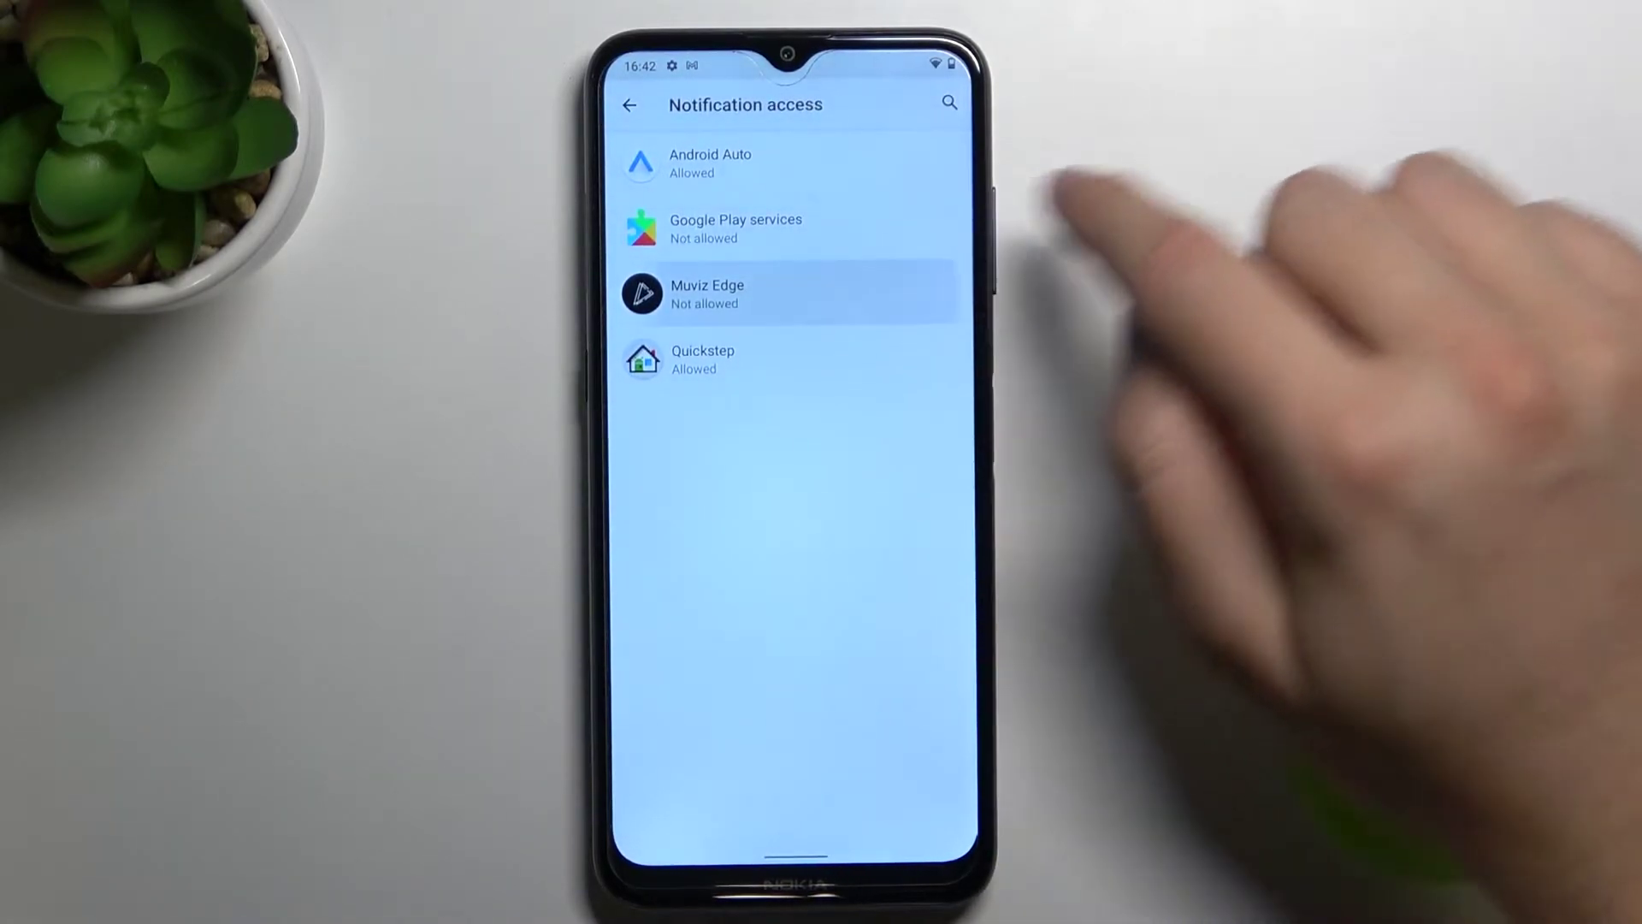
click(943, 281)
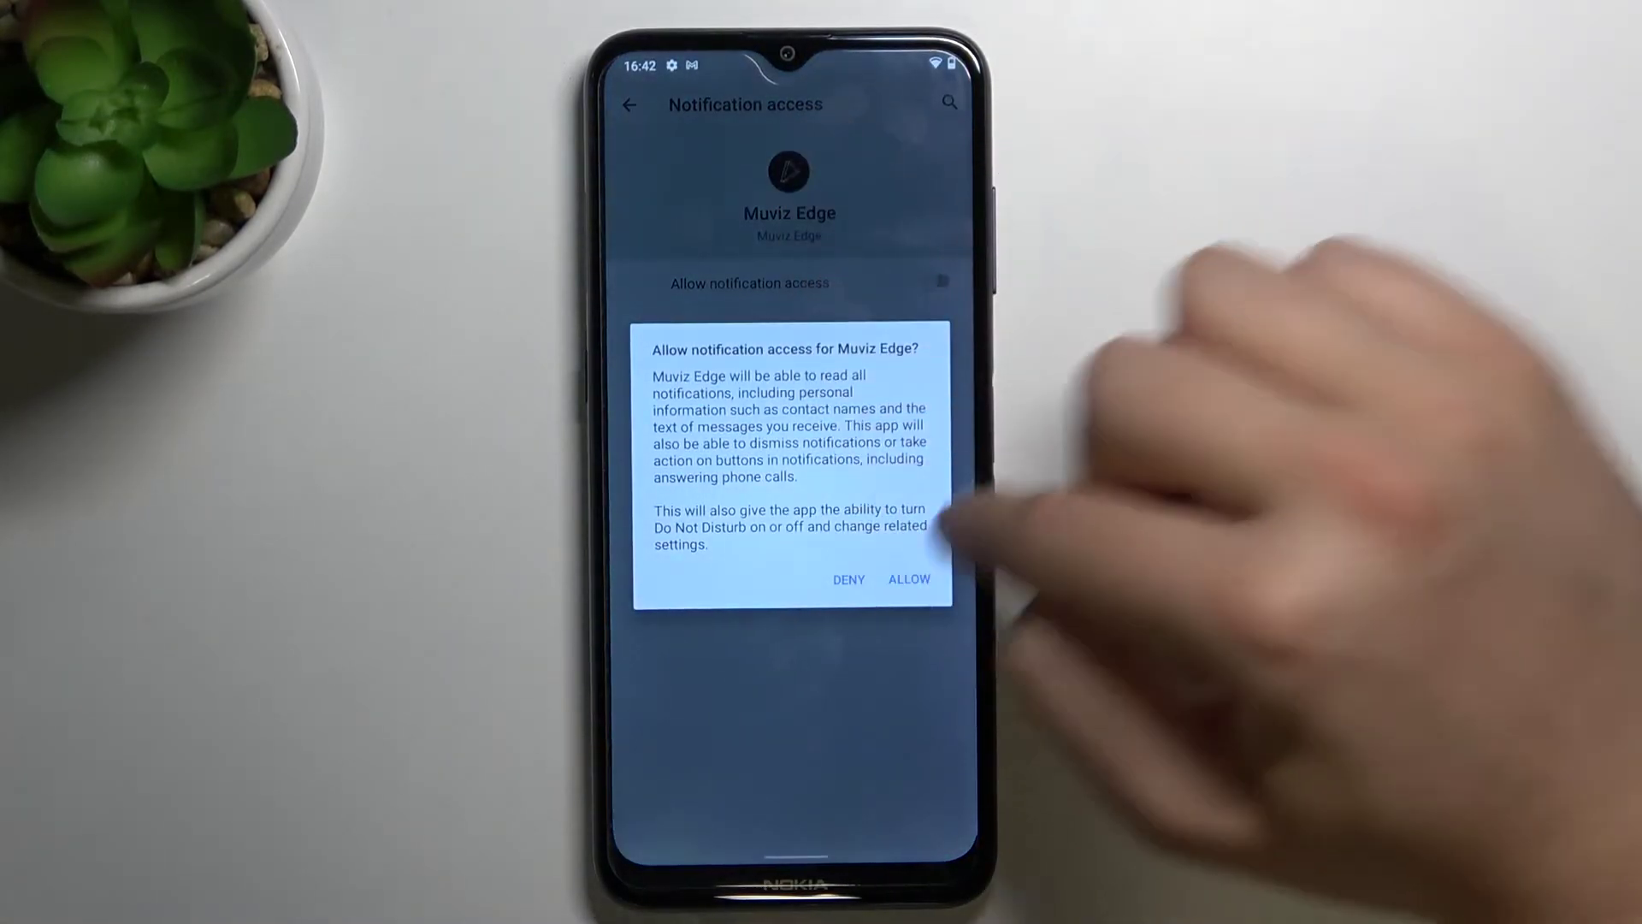
click(909, 579)
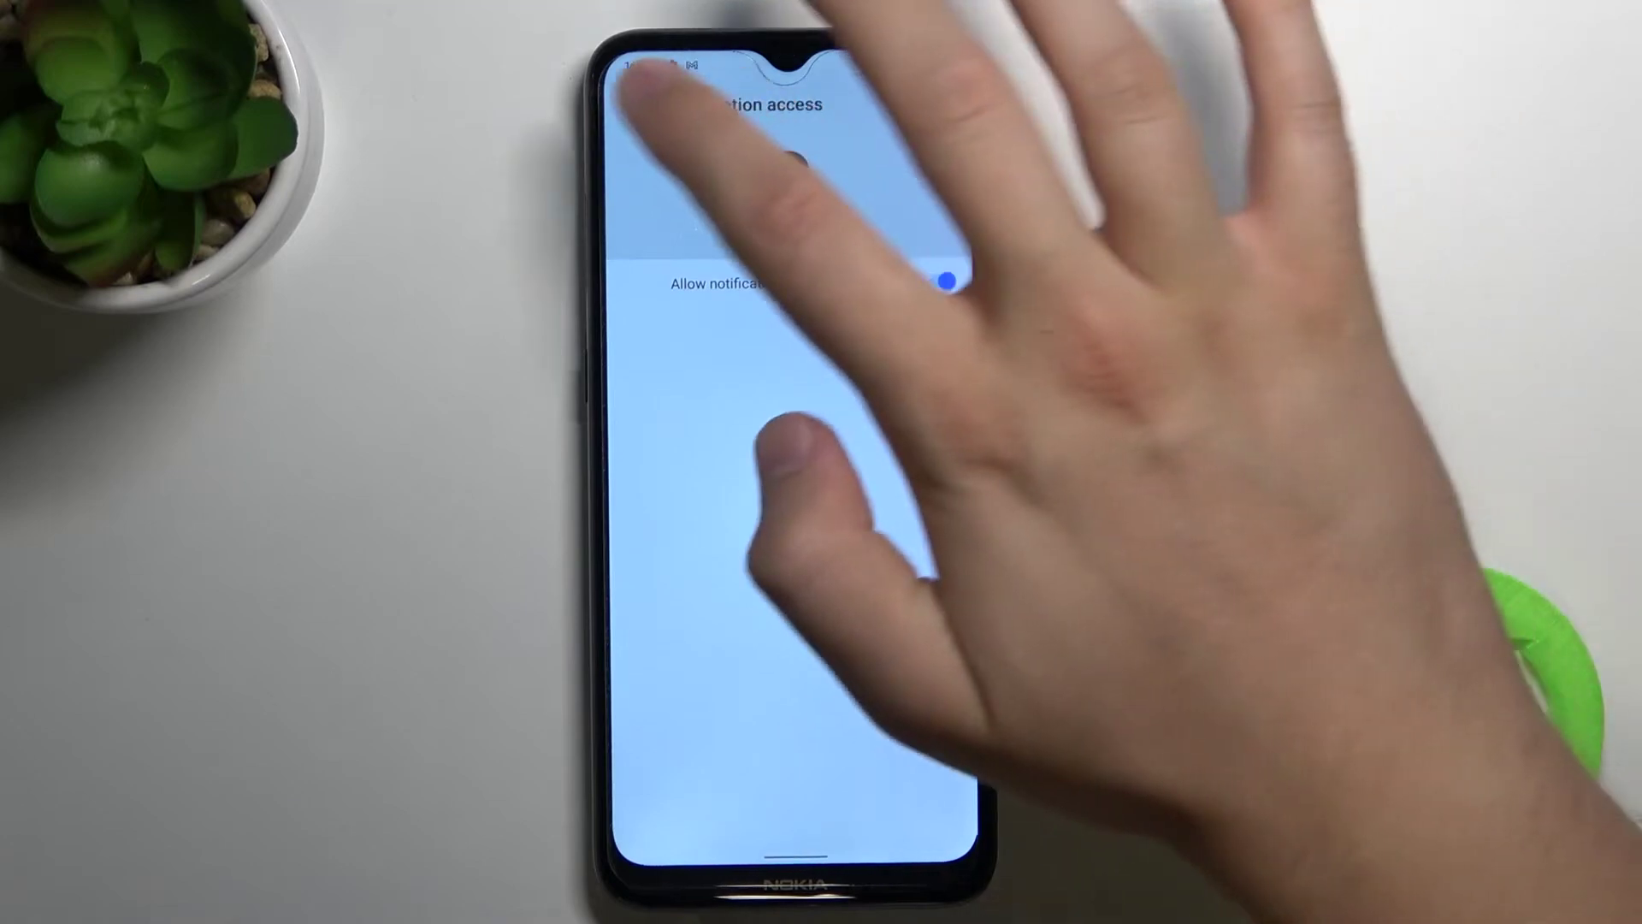
click(630, 103)
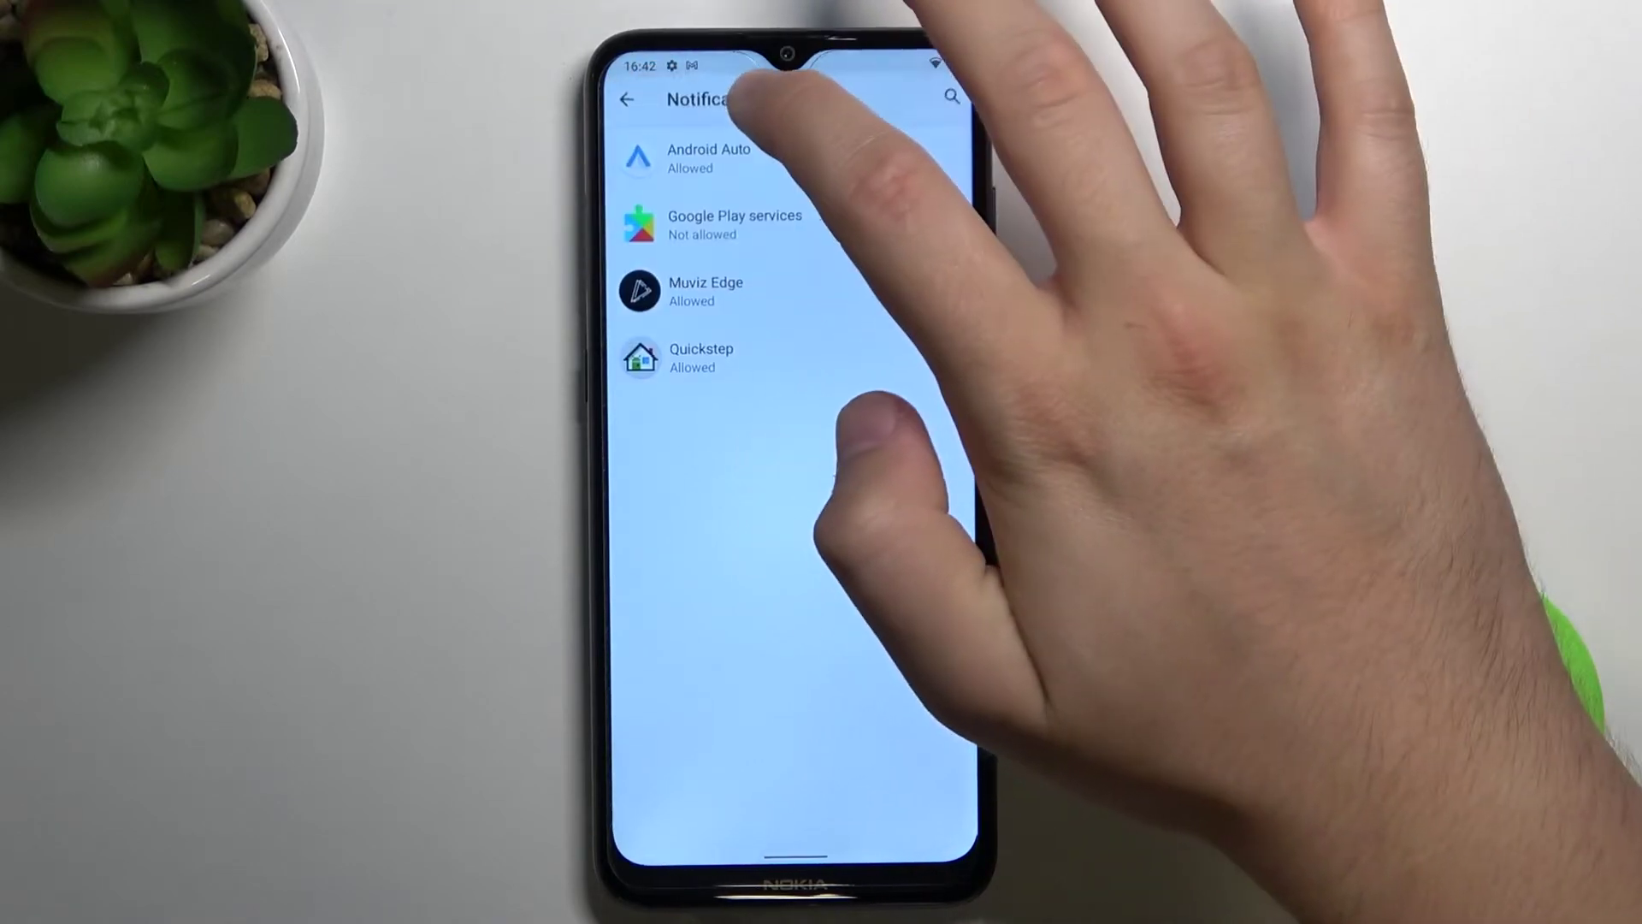
click(629, 104)
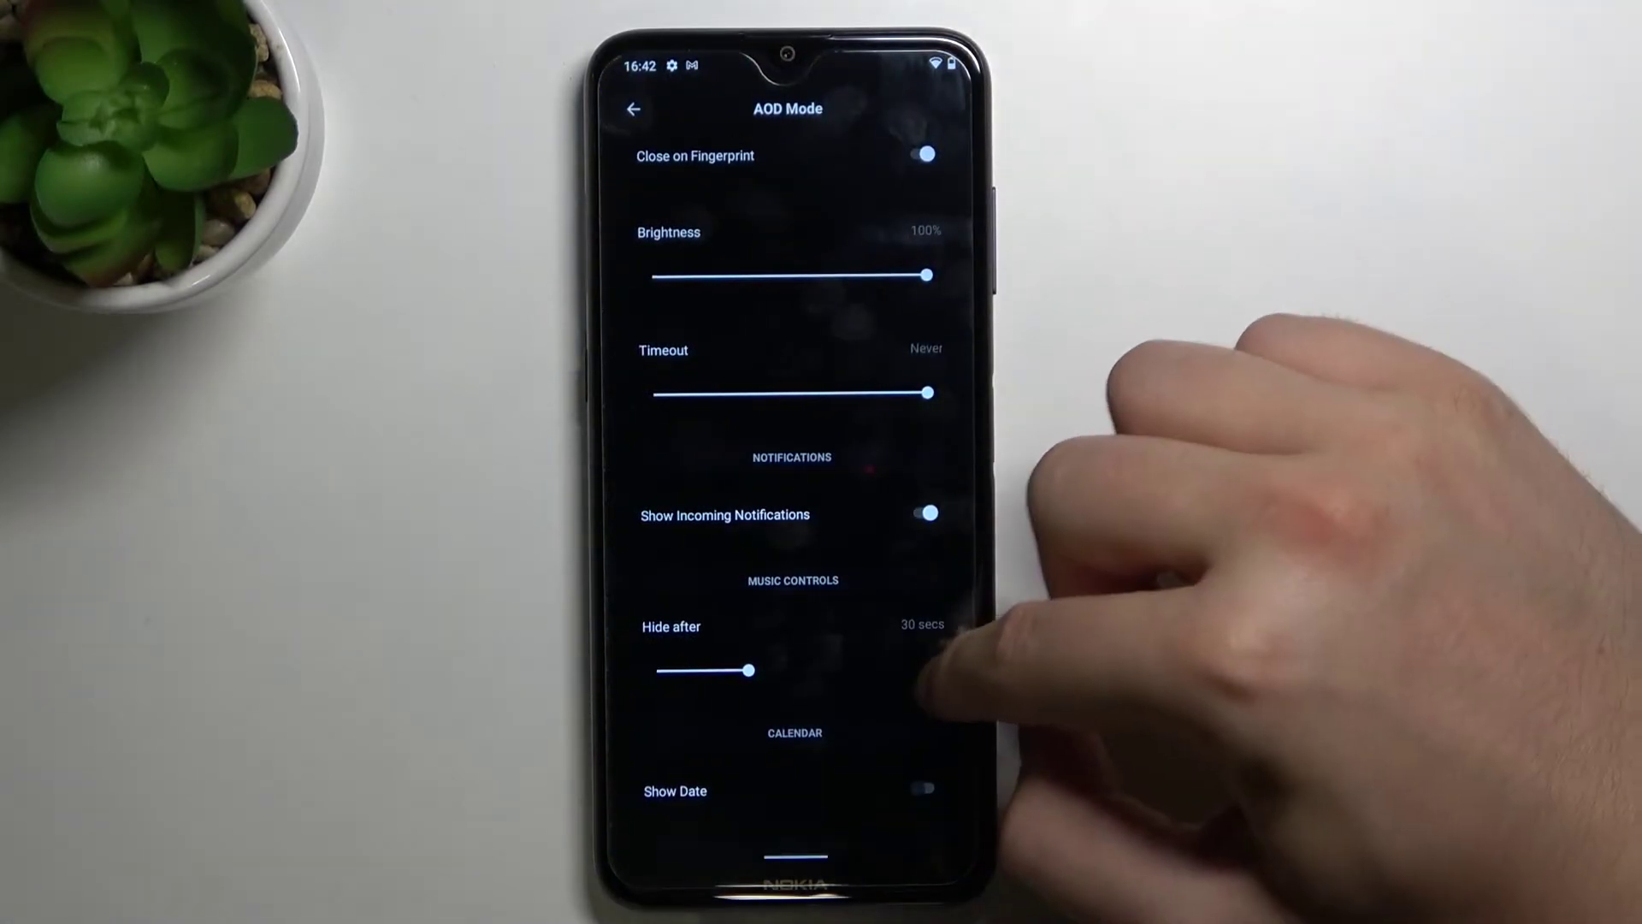
drag(934, 629, 934, 440)
Step: Keep music controls from ever hiding, always show battery status, then bring up recent apps
drag(745, 478, 929, 480)
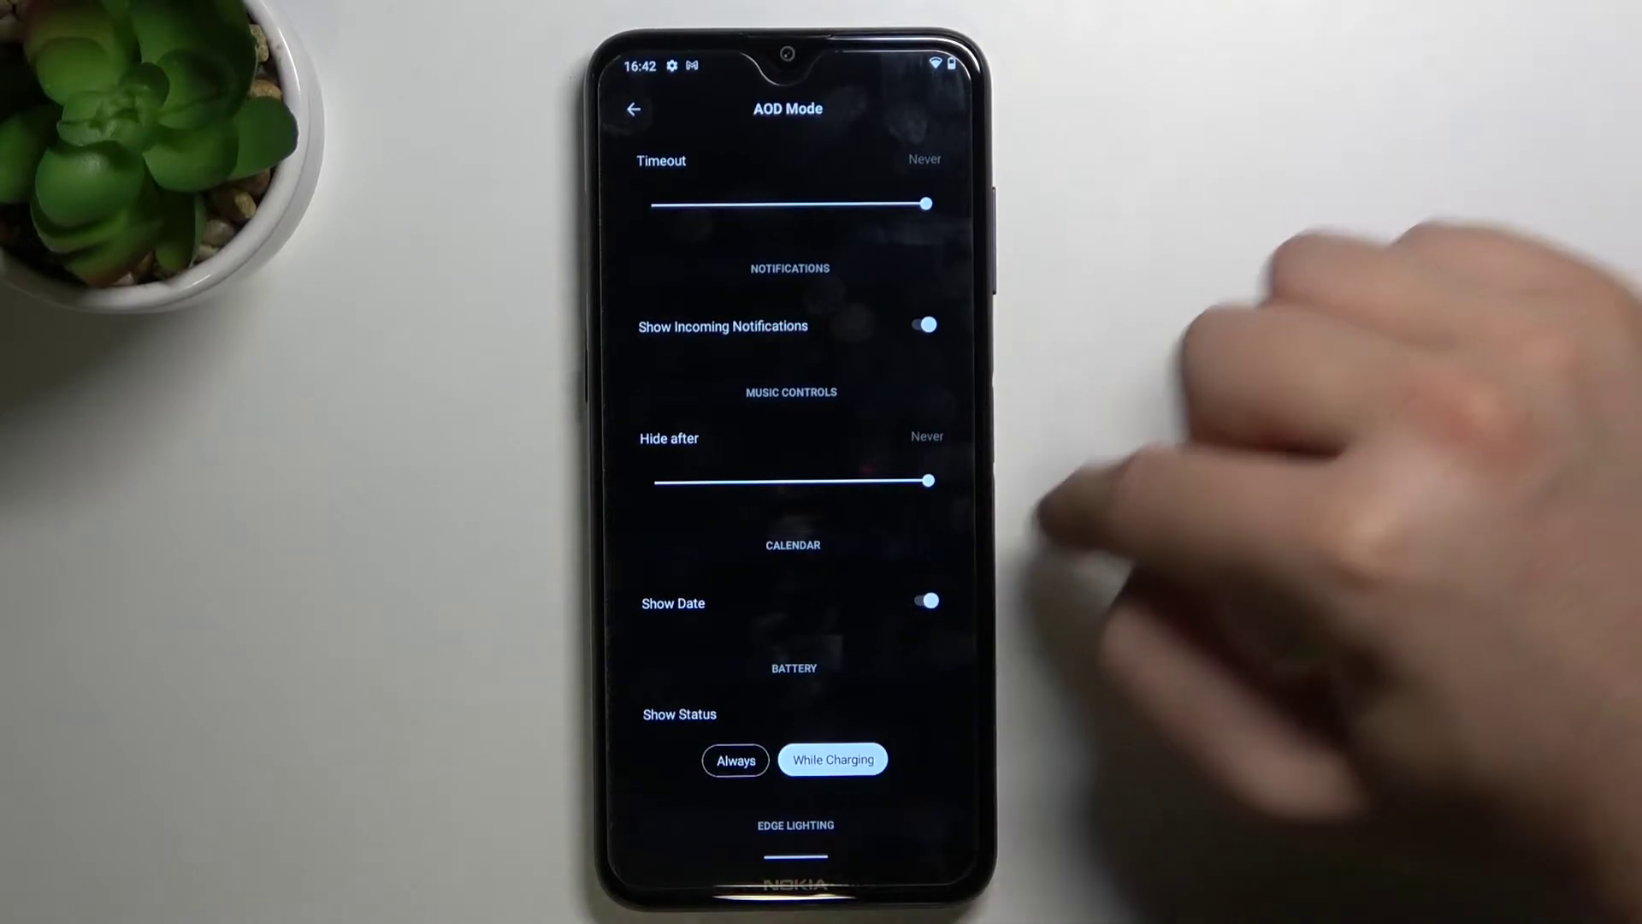
drag(942, 565, 943, 463)
click(736, 657)
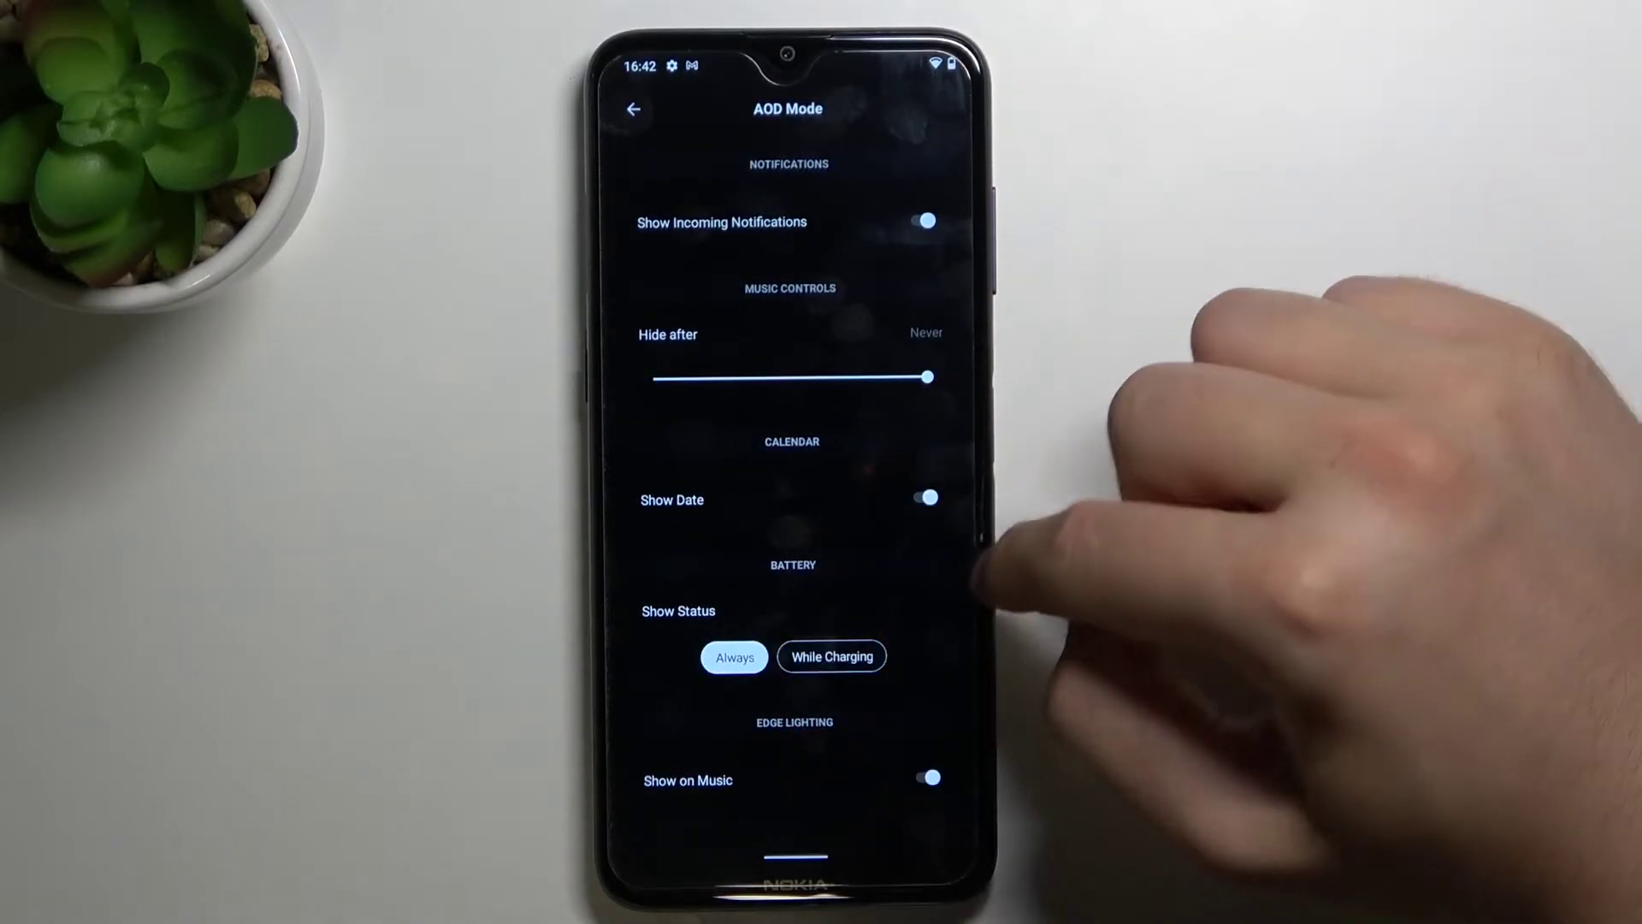
drag(796, 861, 795, 578)
drag(720, 513, 949, 513)
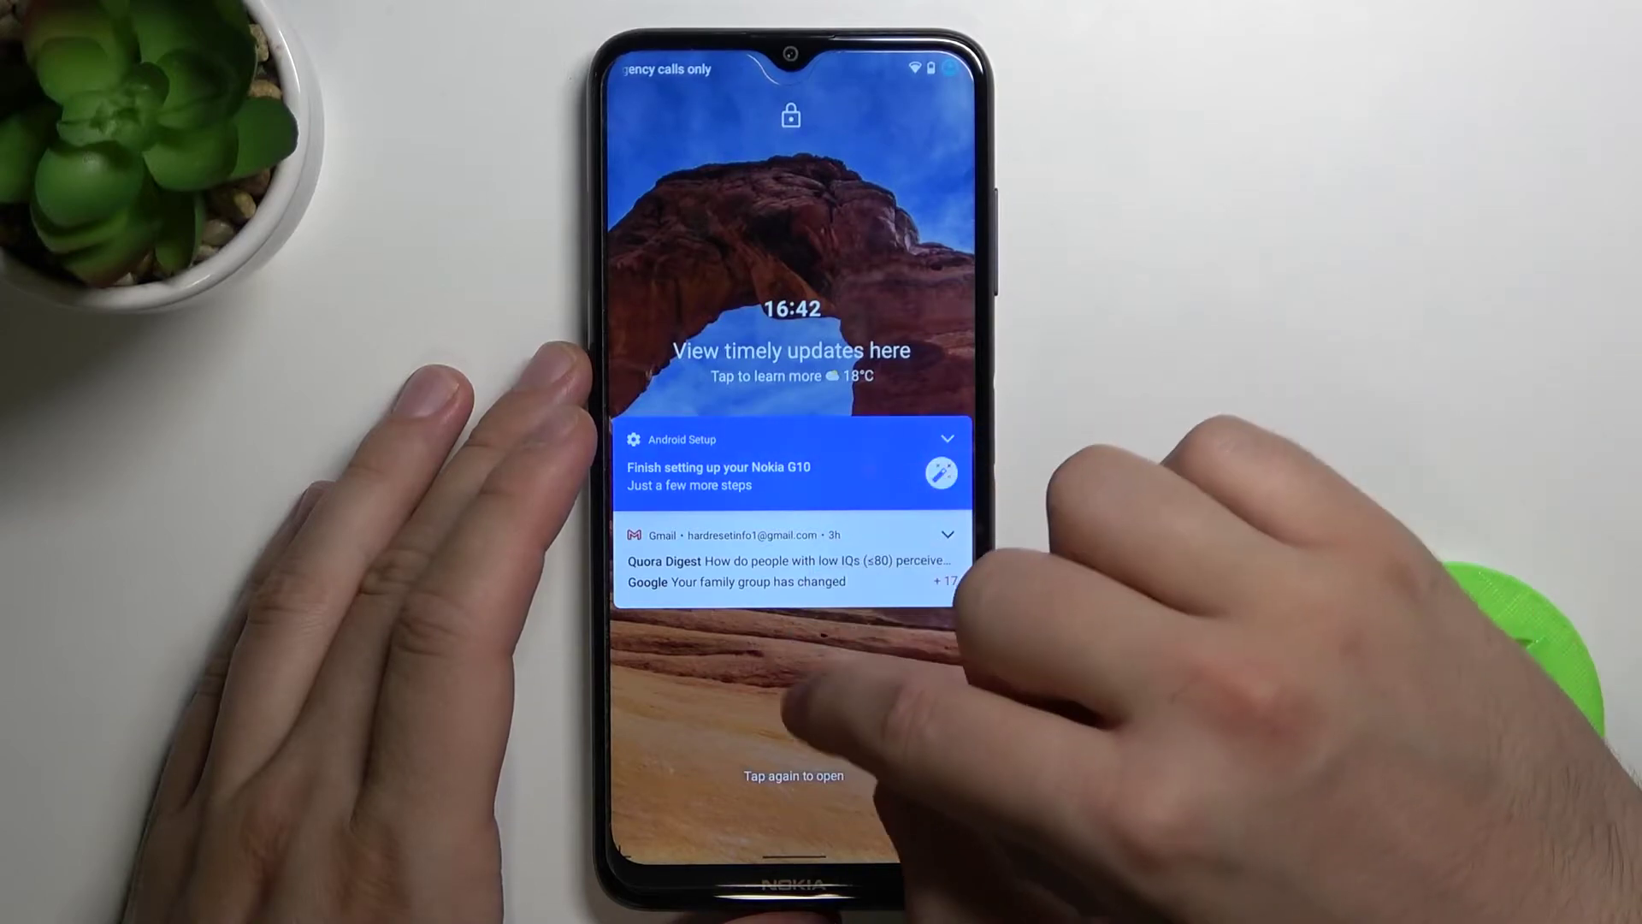
Step: Unlock the phone and open the unfinished phone setup from its notification
drag(797, 847, 822, 513)
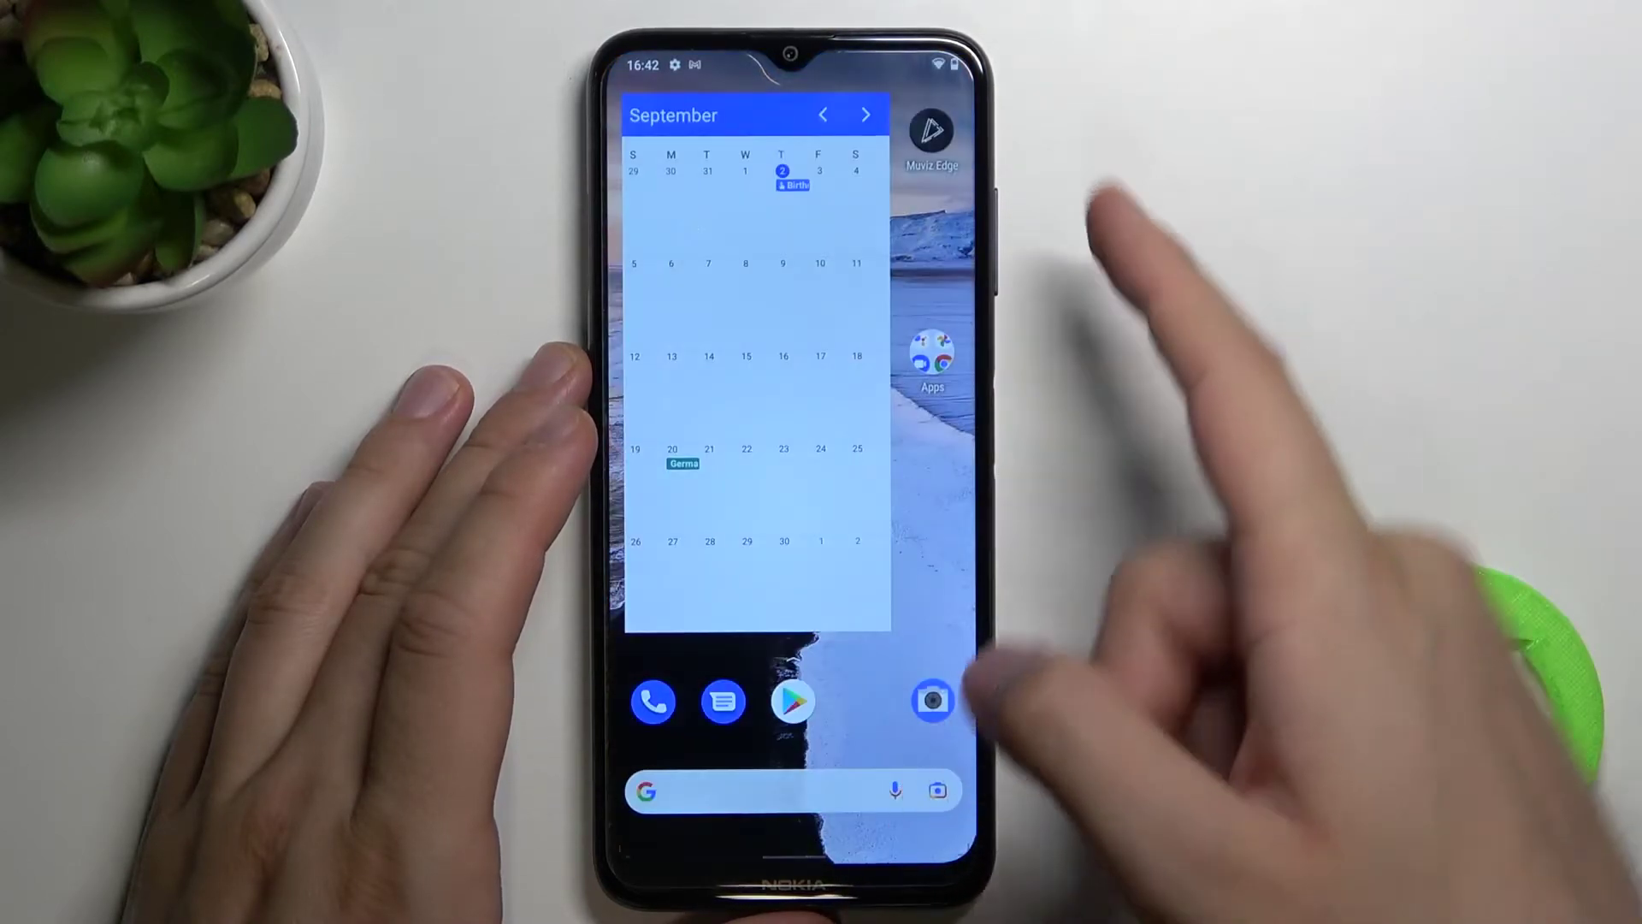
mouse_move(899, 59)
mouse_down()
mouse_move(898, 257)
mouse_move(860, 302)
mouse_up()
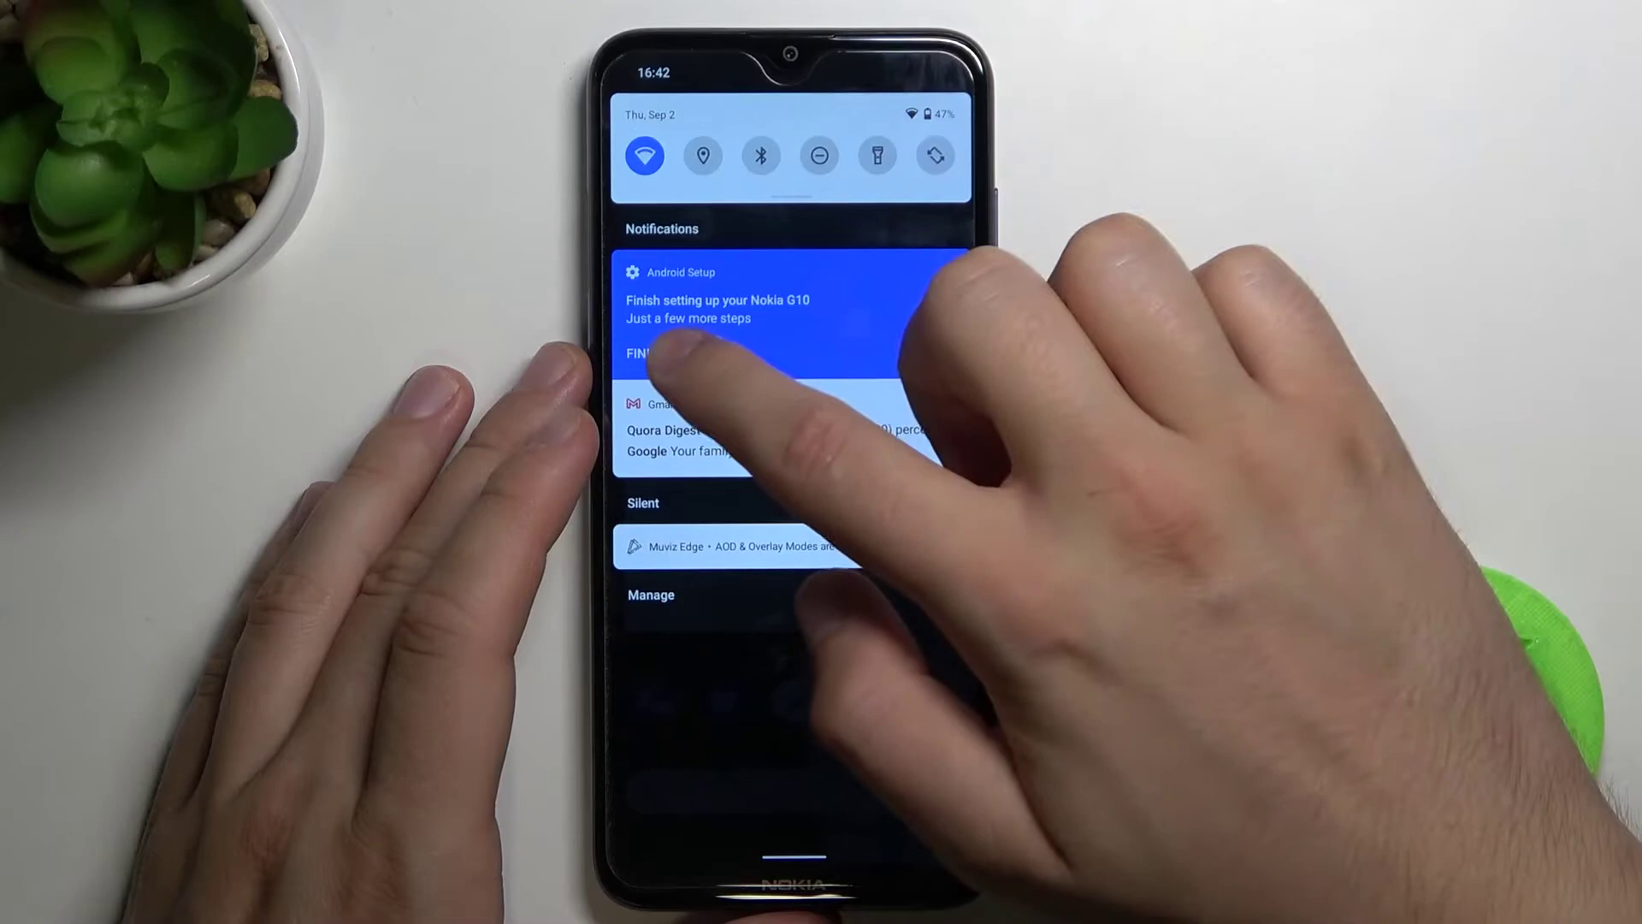
drag(699, 372, 821, 154)
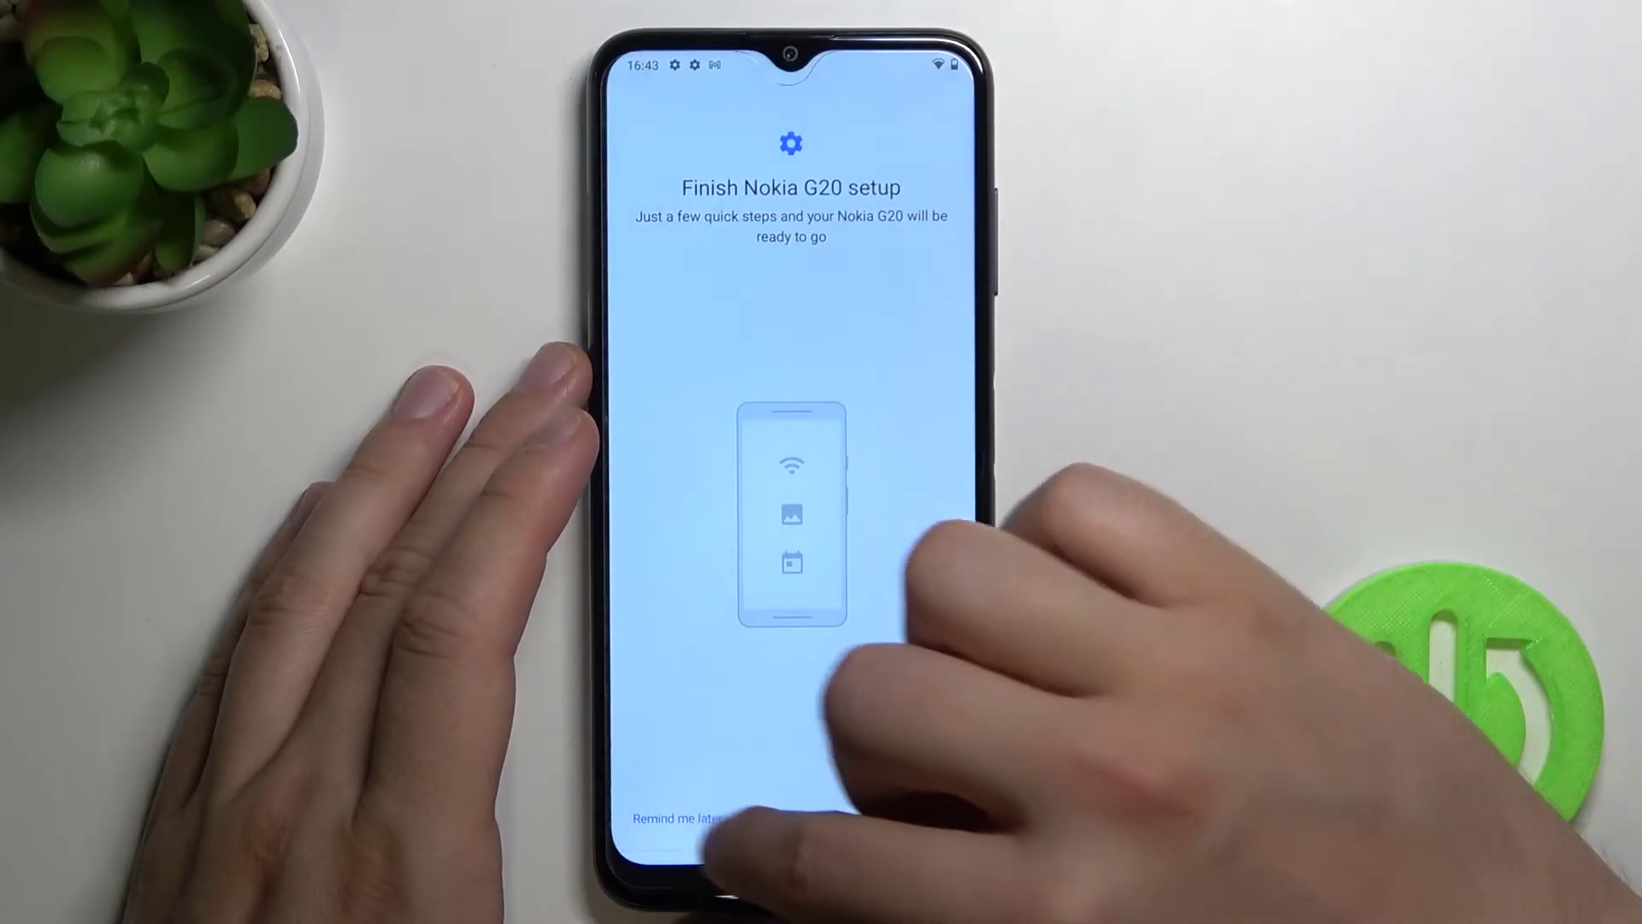
Step: Postpone the setup reminder until tomorrow and clear away the notifications
click(679, 817)
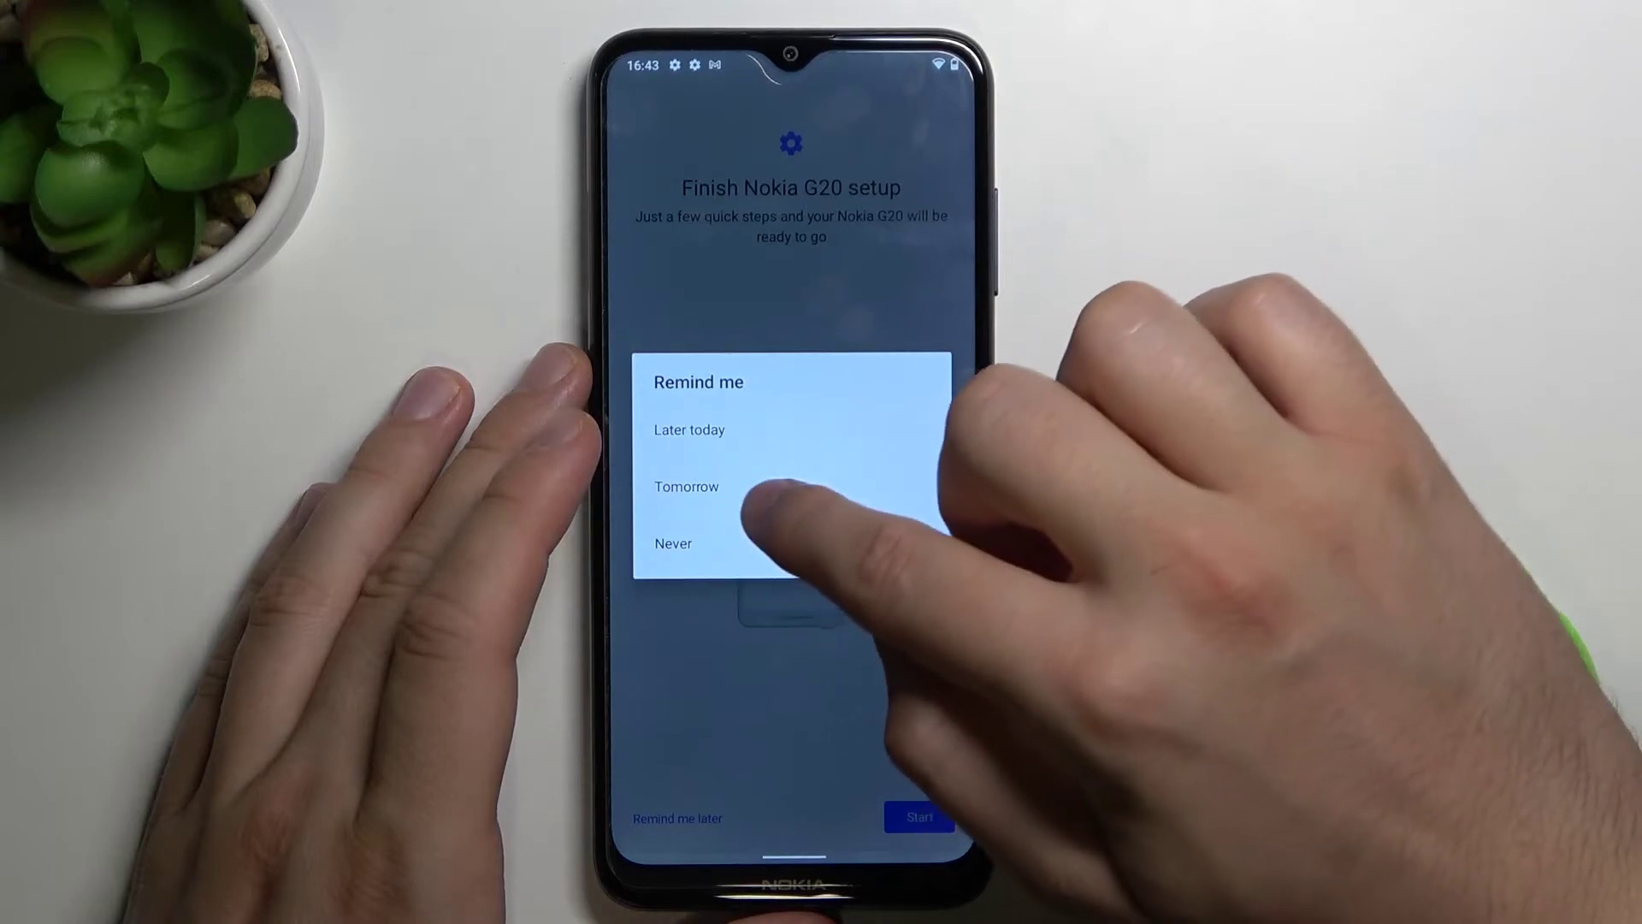
click(757, 487)
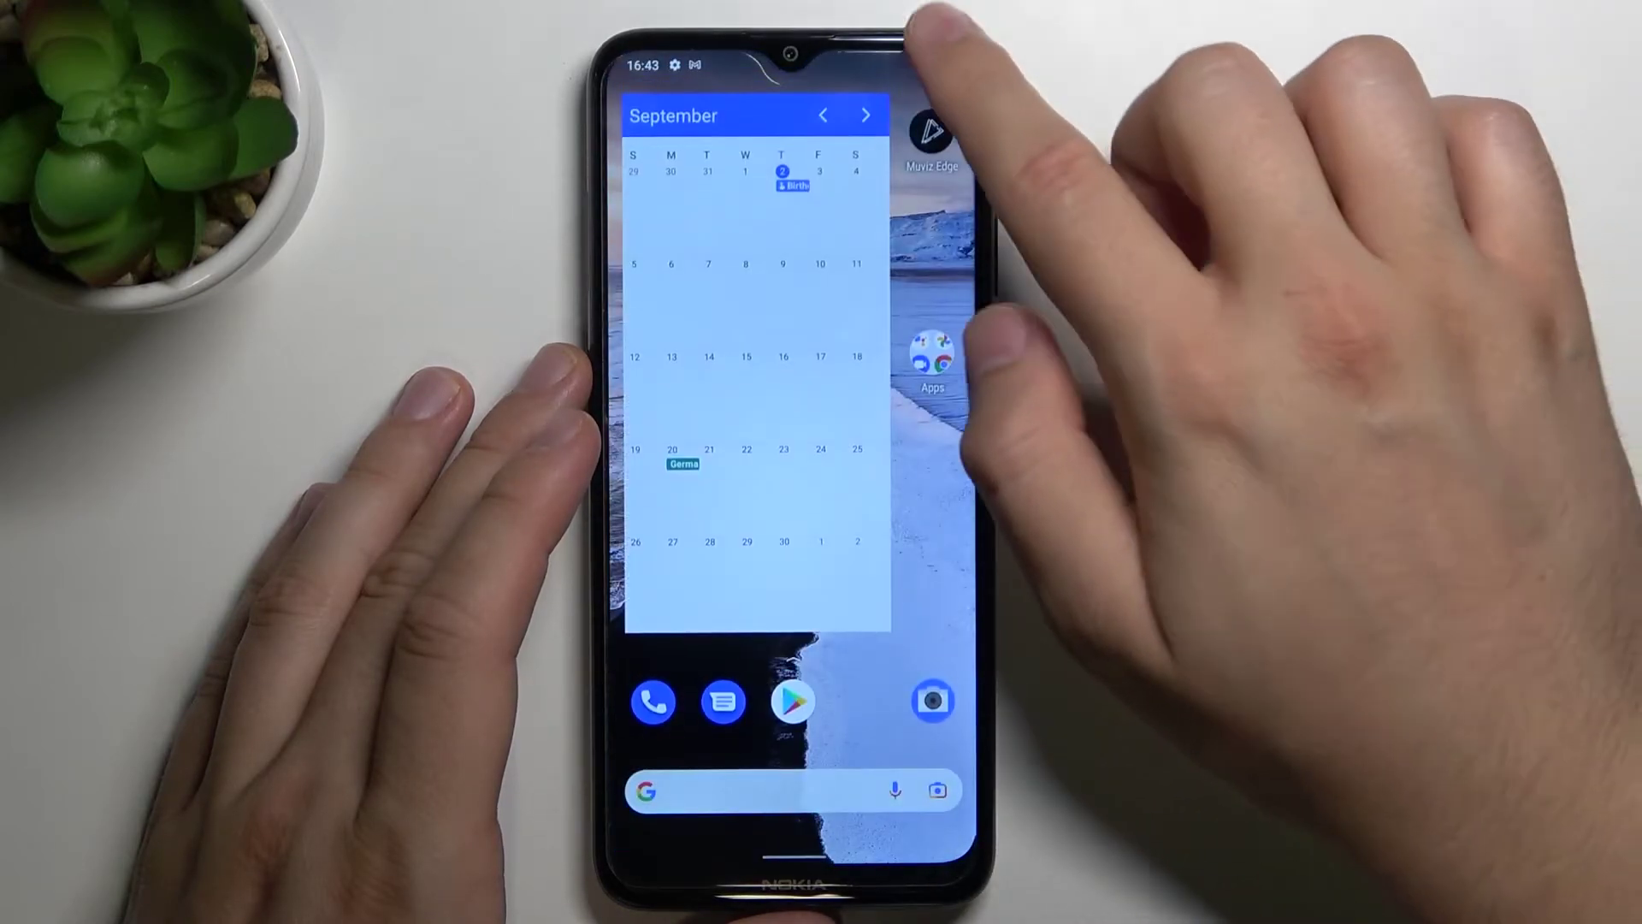
mouse_move(931, 32)
mouse_down()
mouse_move(934, 258)
mouse_move(826, 329)
mouse_up()
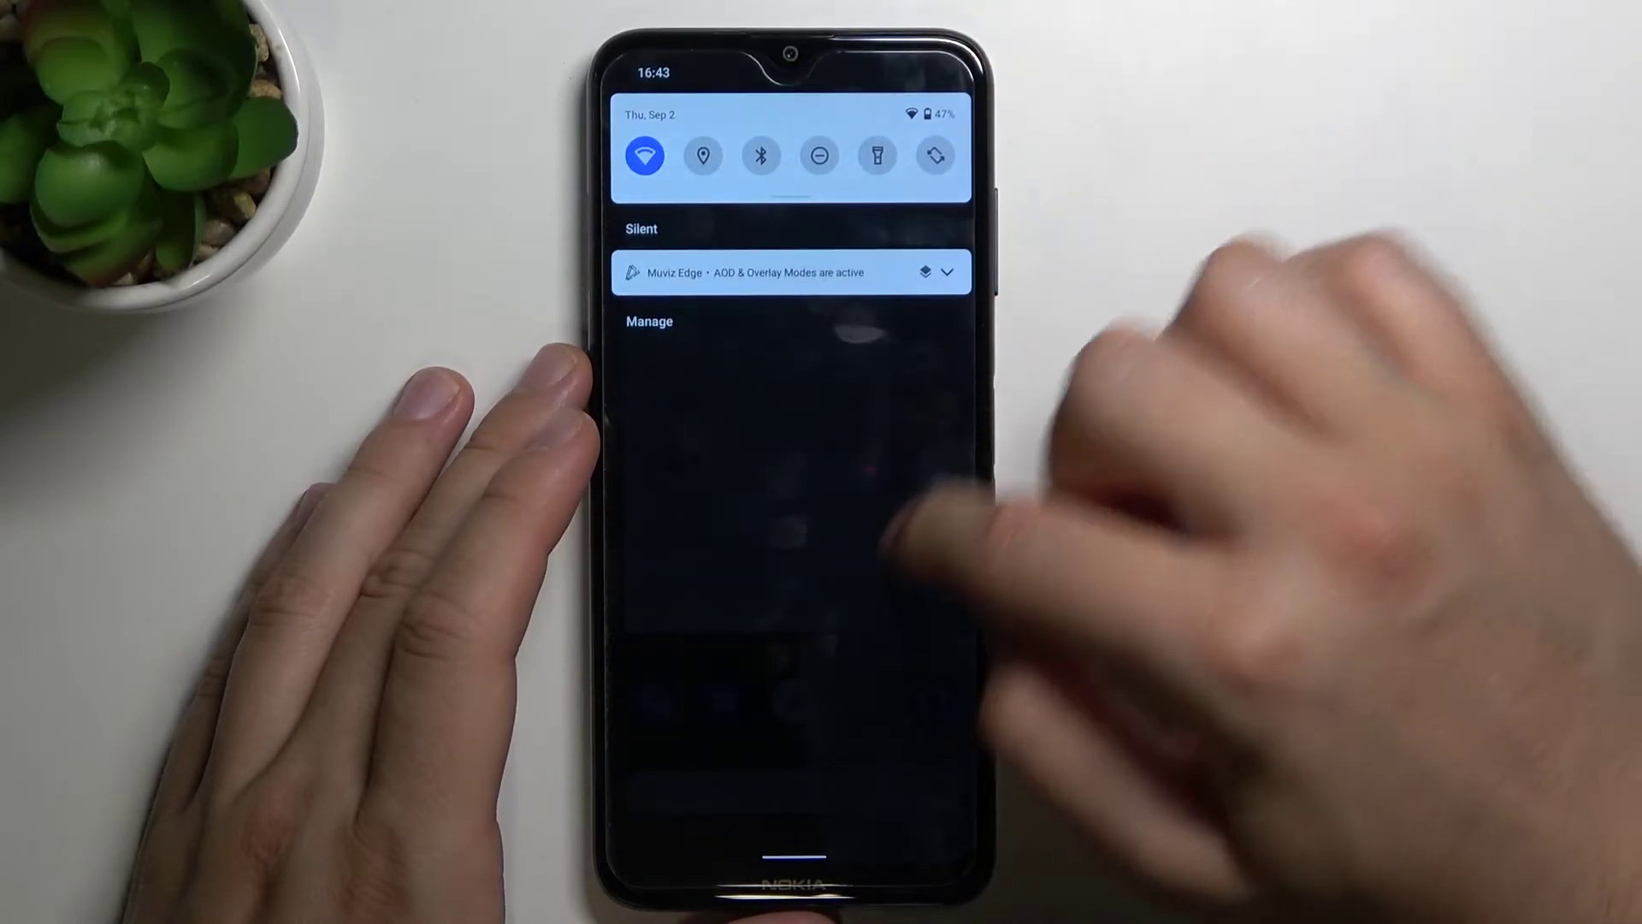
drag(898, 578, 898, 193)
Step: Turn the screen off, wake and unlock the phone, and open the app list
click(997, 244)
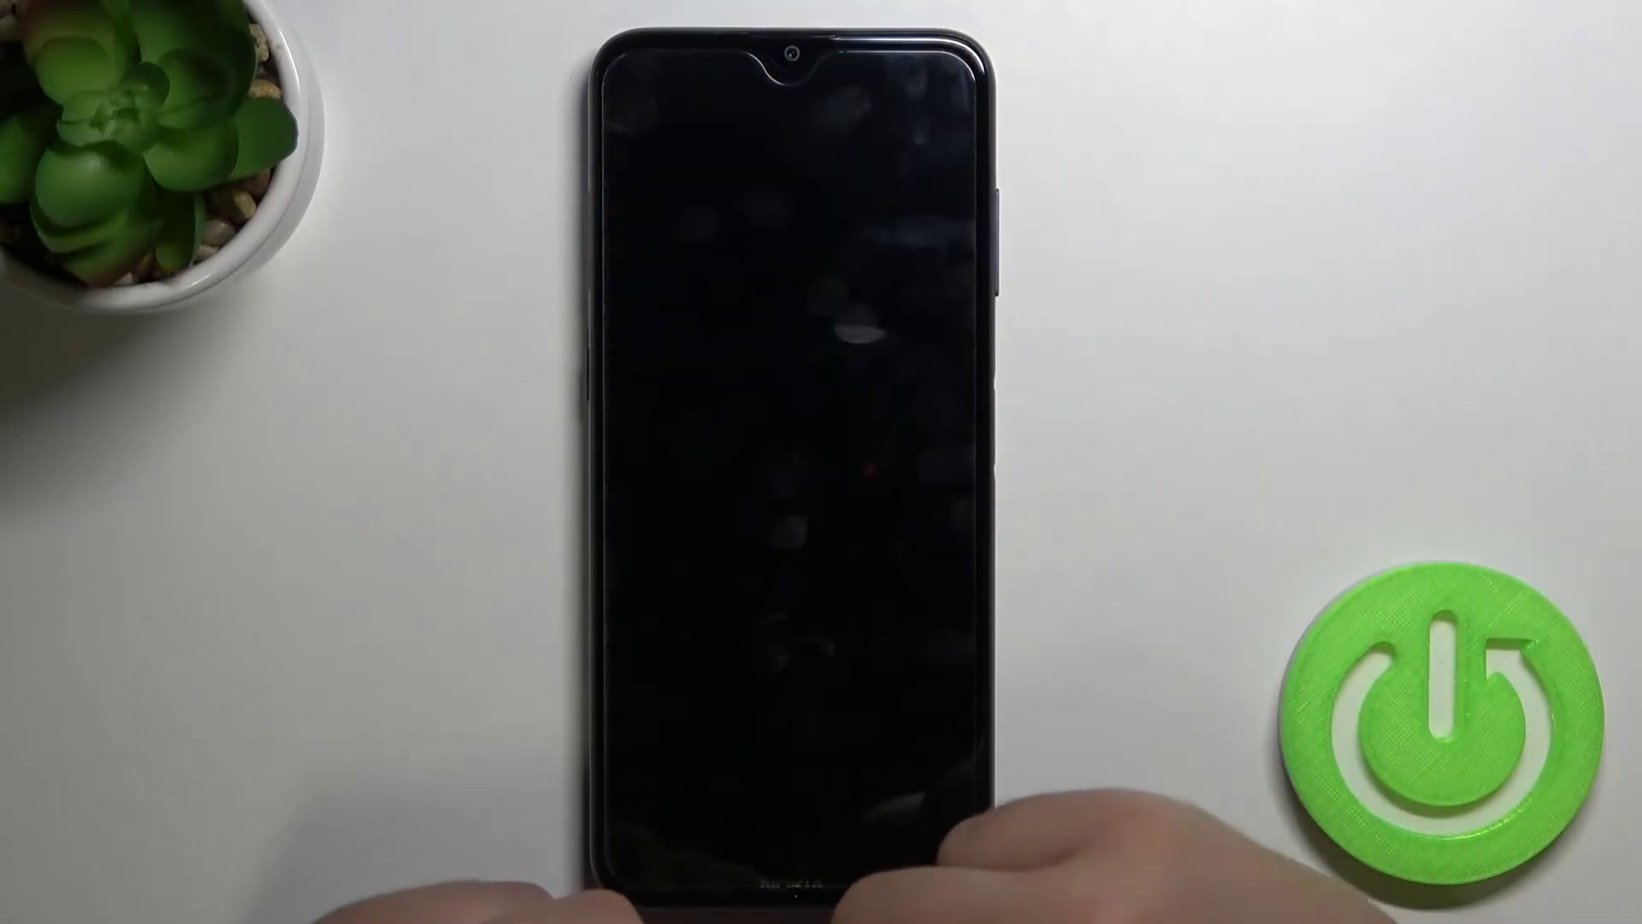
double_click(955, 827)
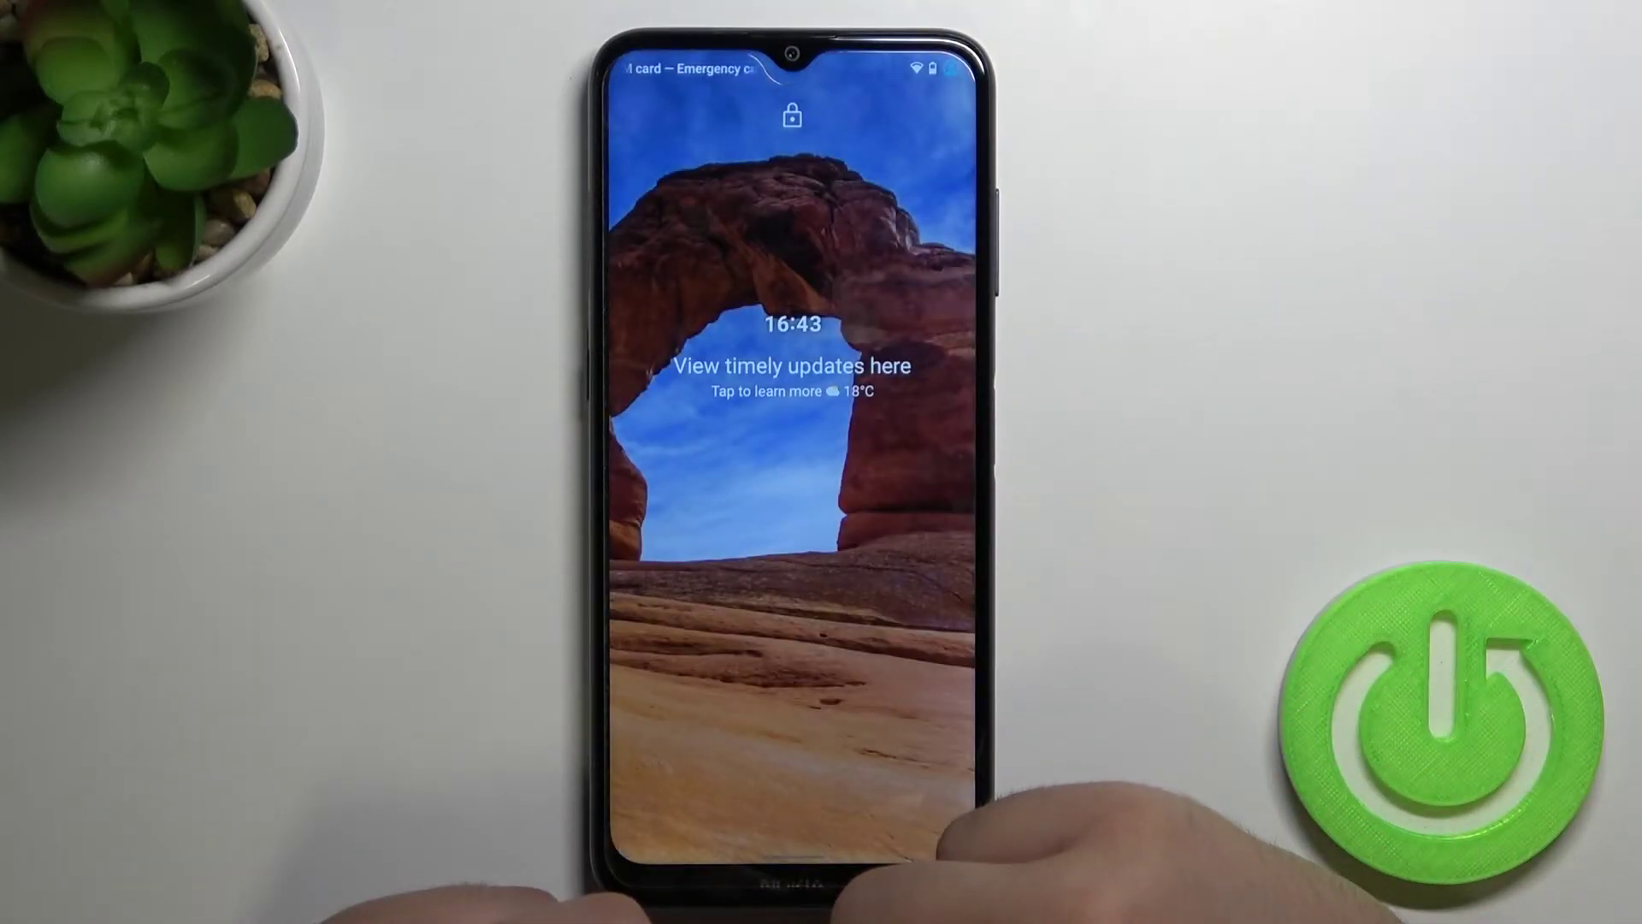
click(997, 256)
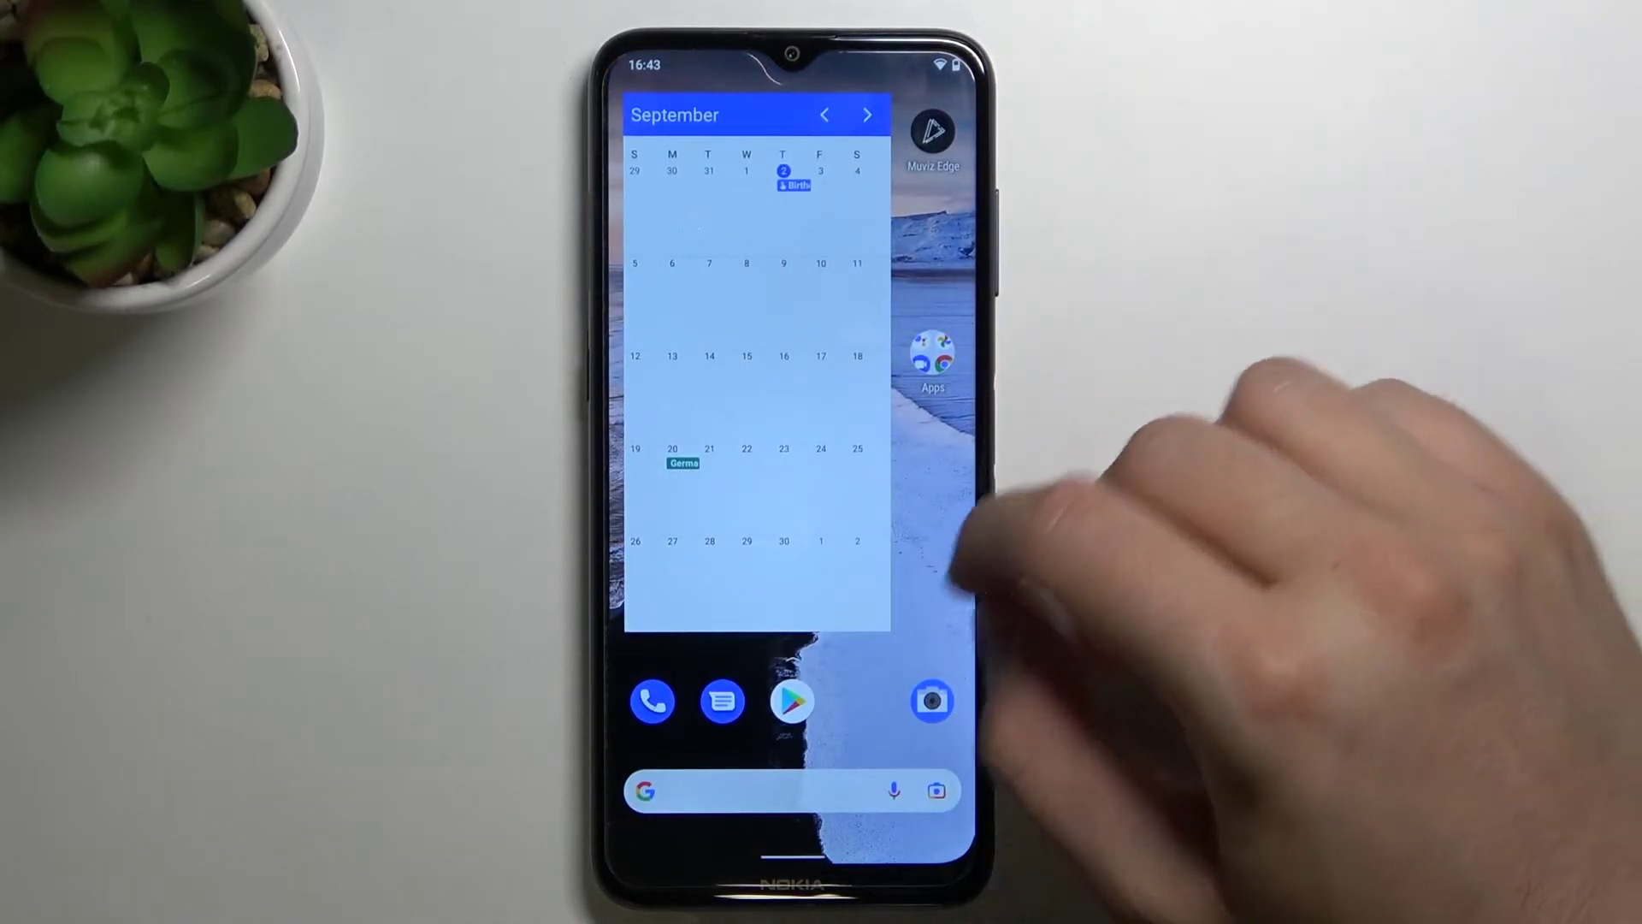
drag(789, 679, 949, 334)
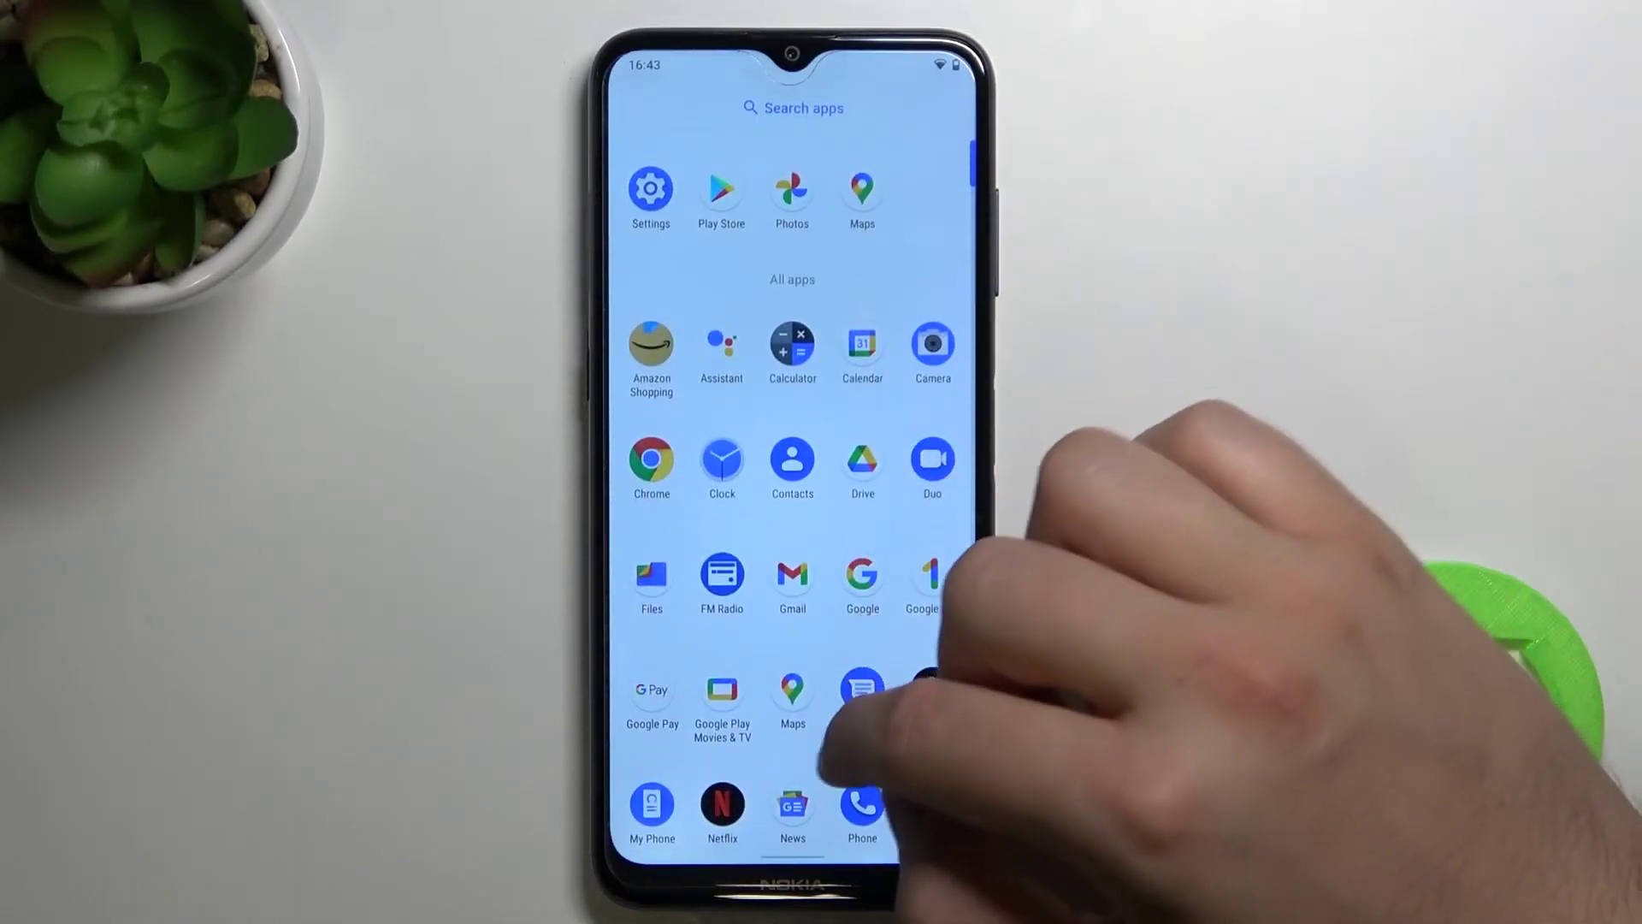
drag(828, 757, 857, 558)
Step: Turn off Face unlock liveness detection in Security settings, then go home and lock the screen
click(790, 783)
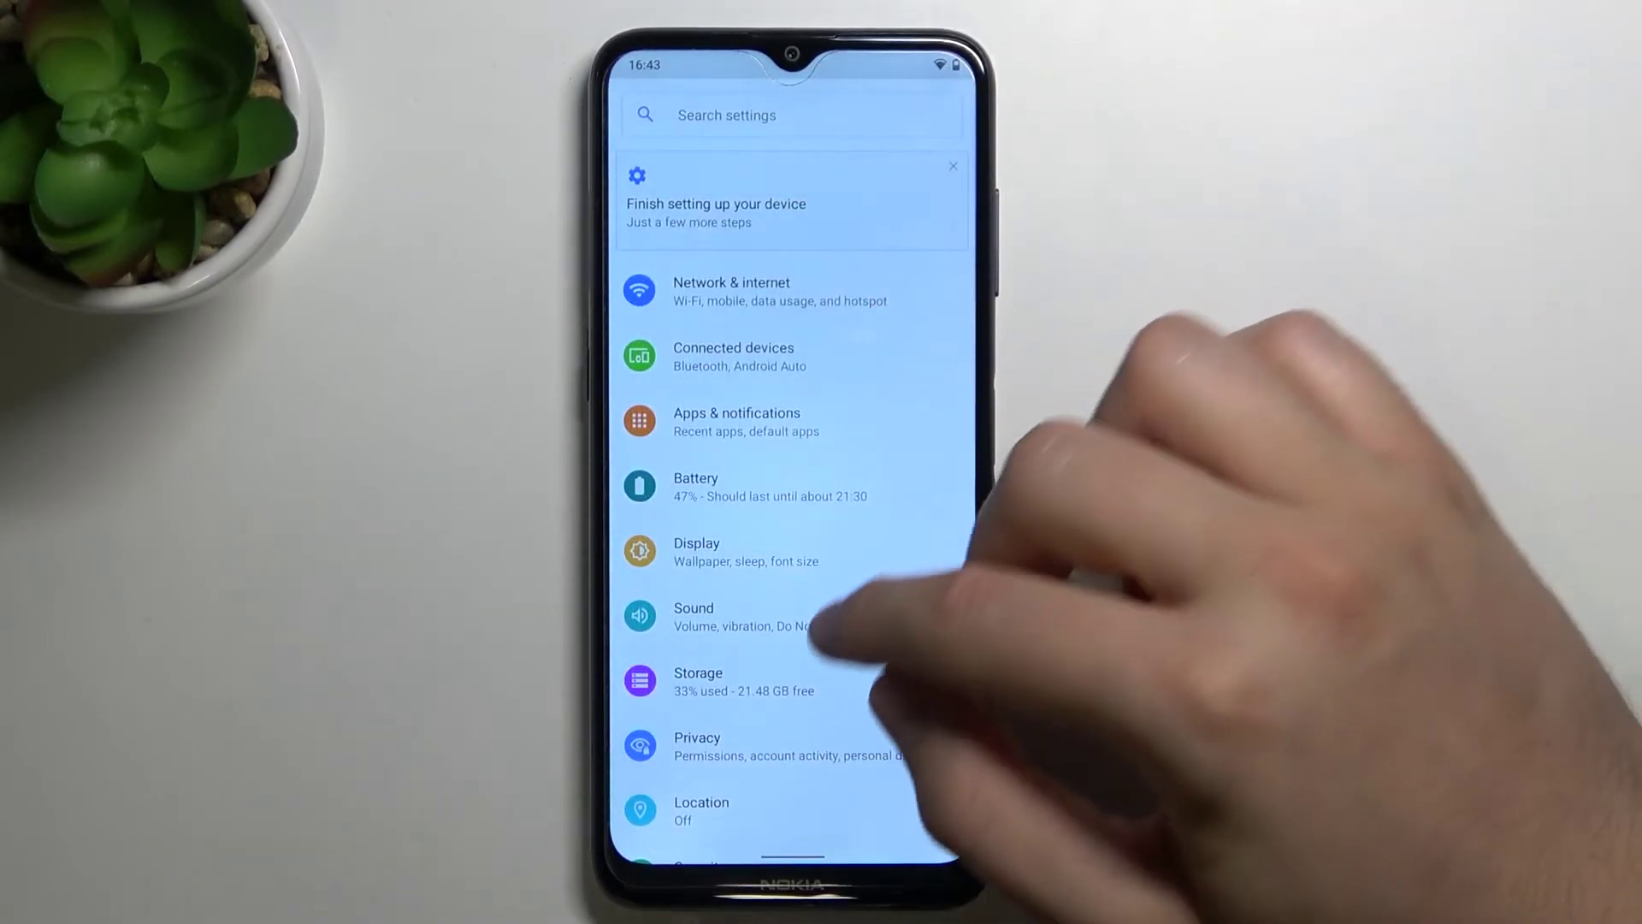
drag(807, 624, 847, 443)
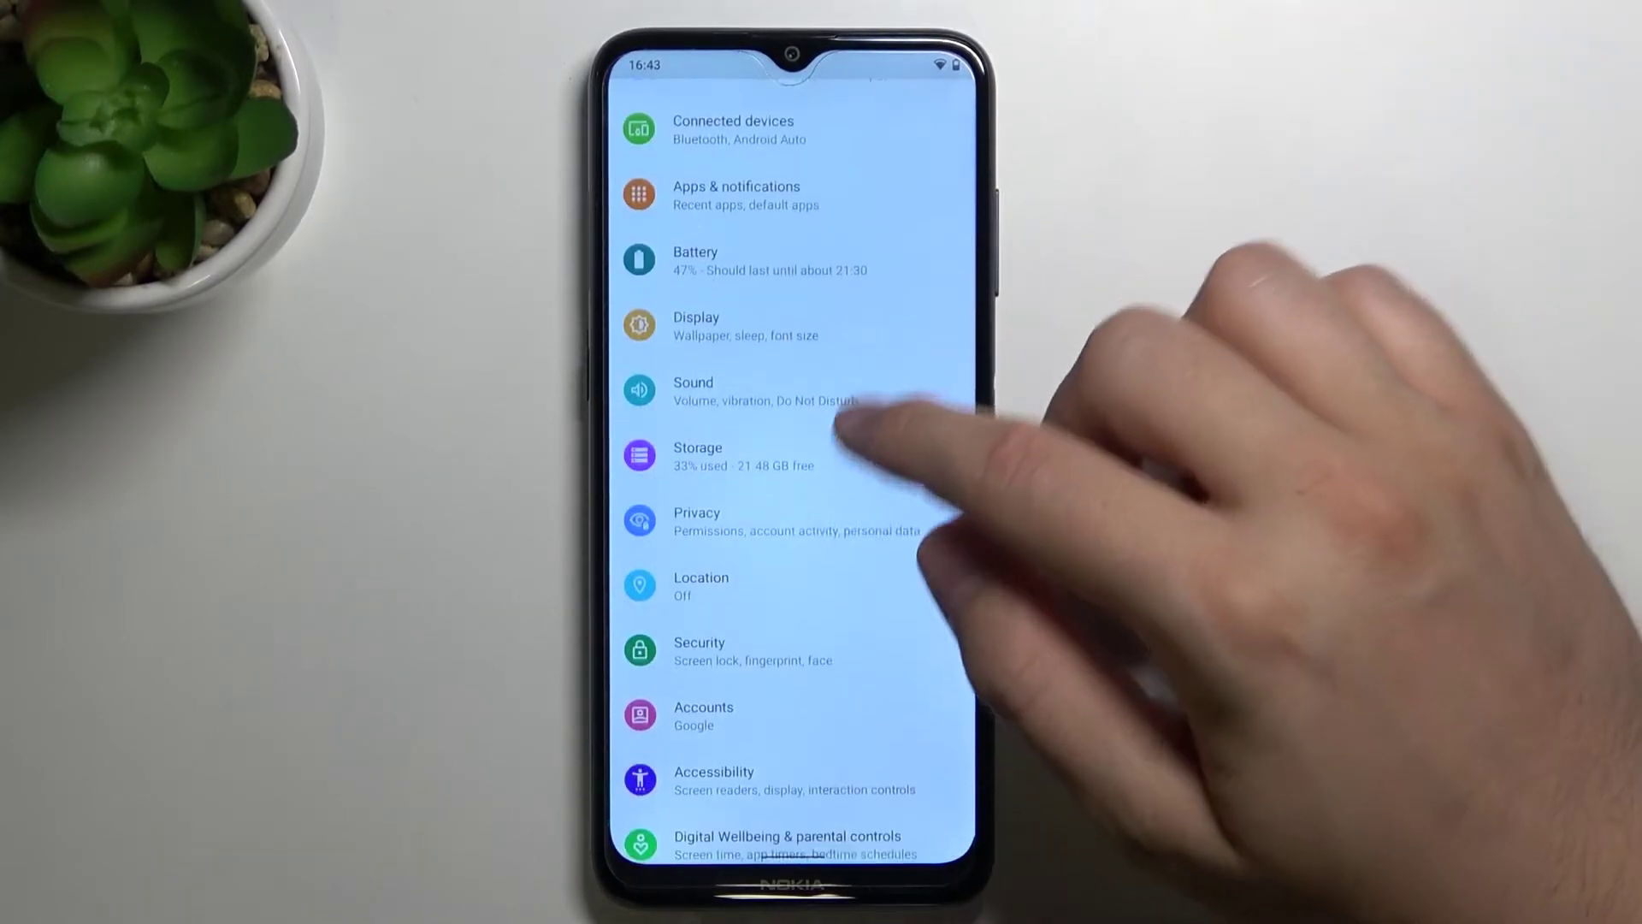
click(770, 651)
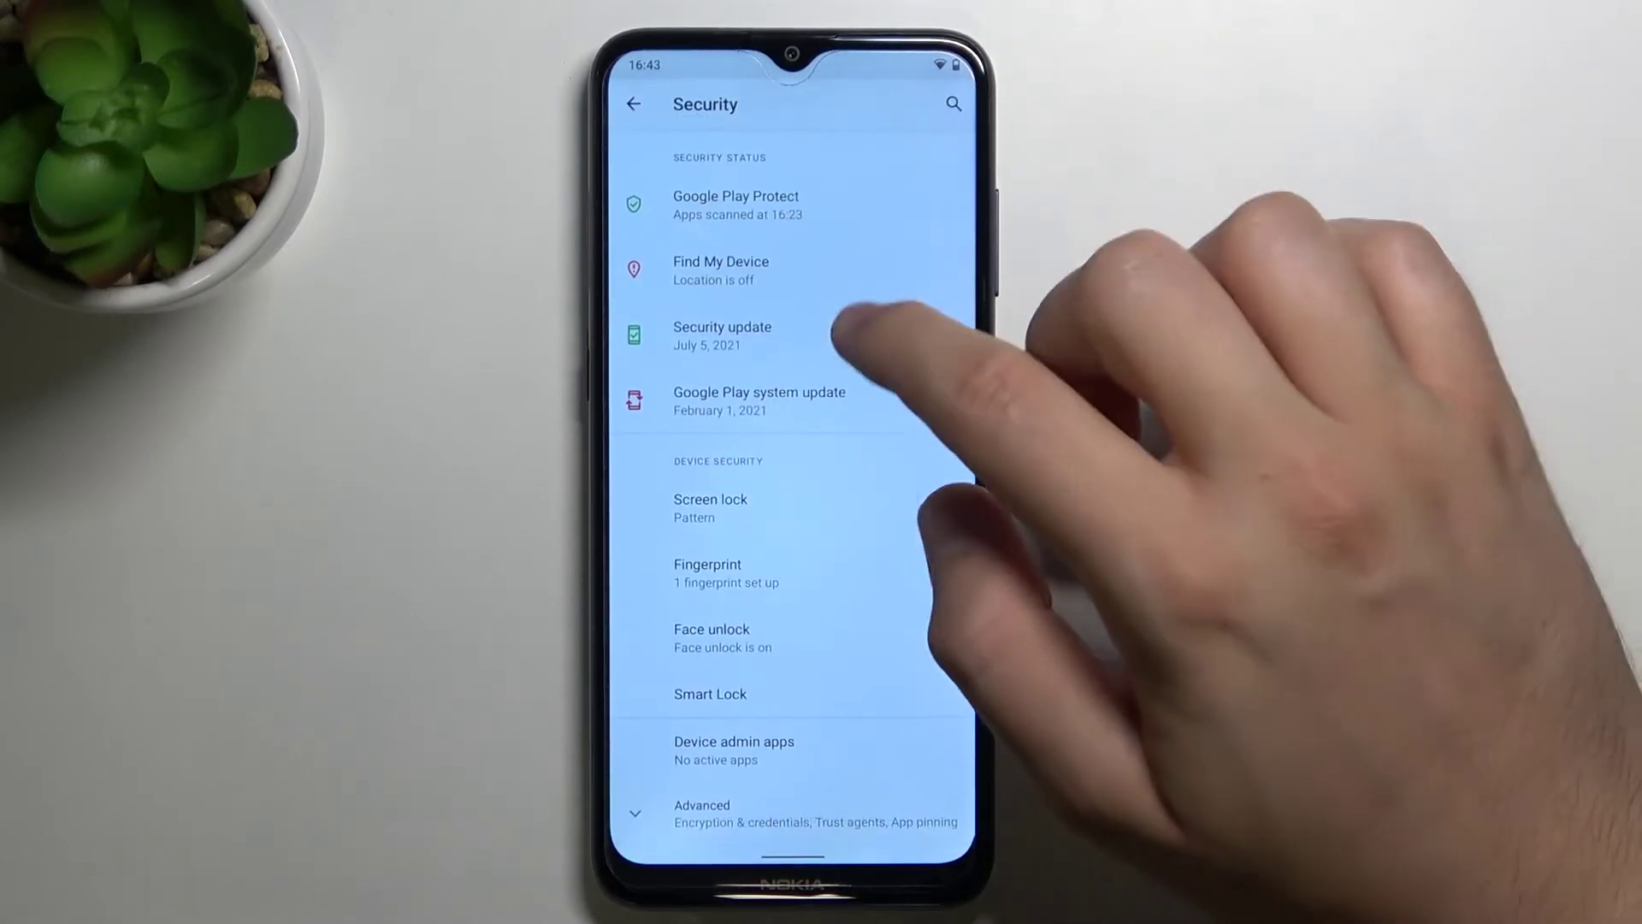
click(821, 503)
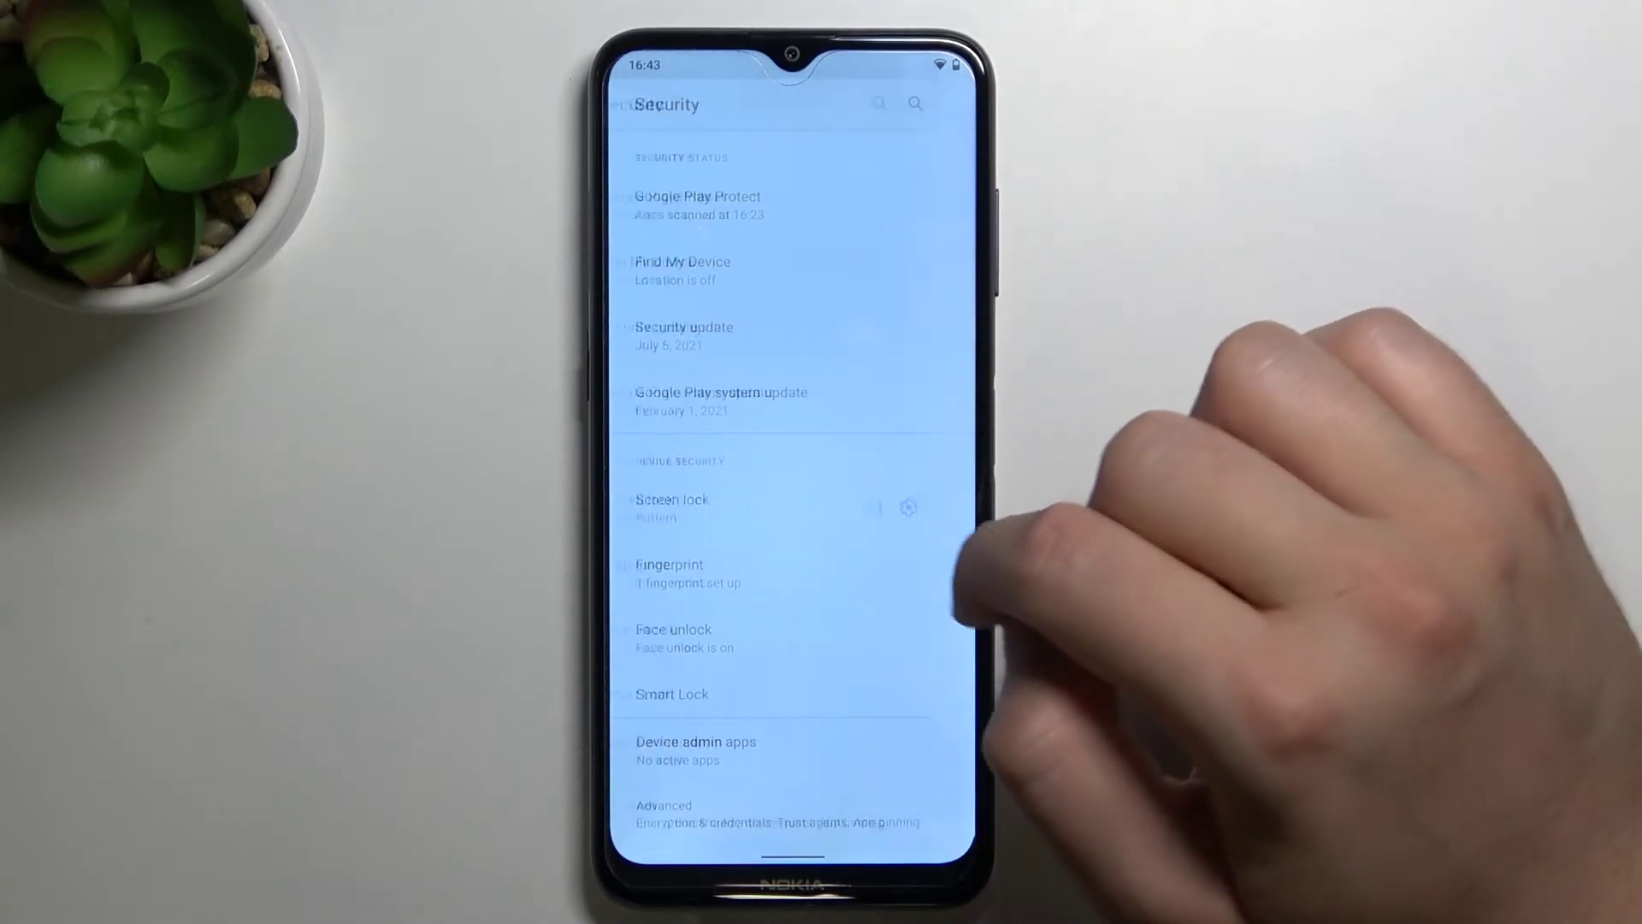
drag(697, 430, 887, 620)
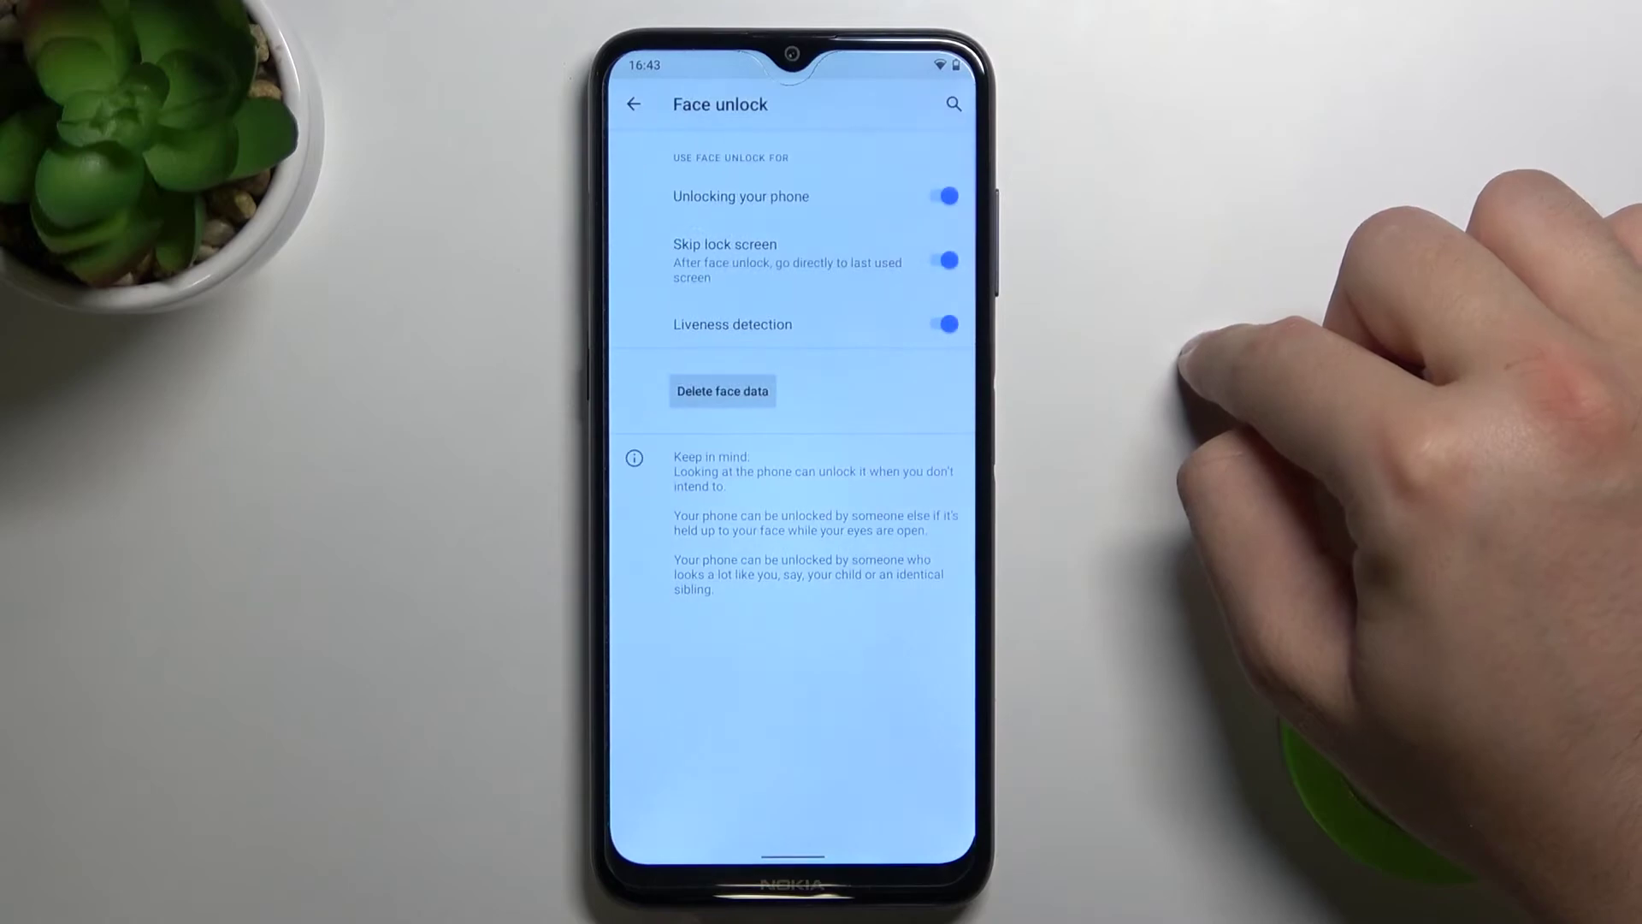
click(937, 324)
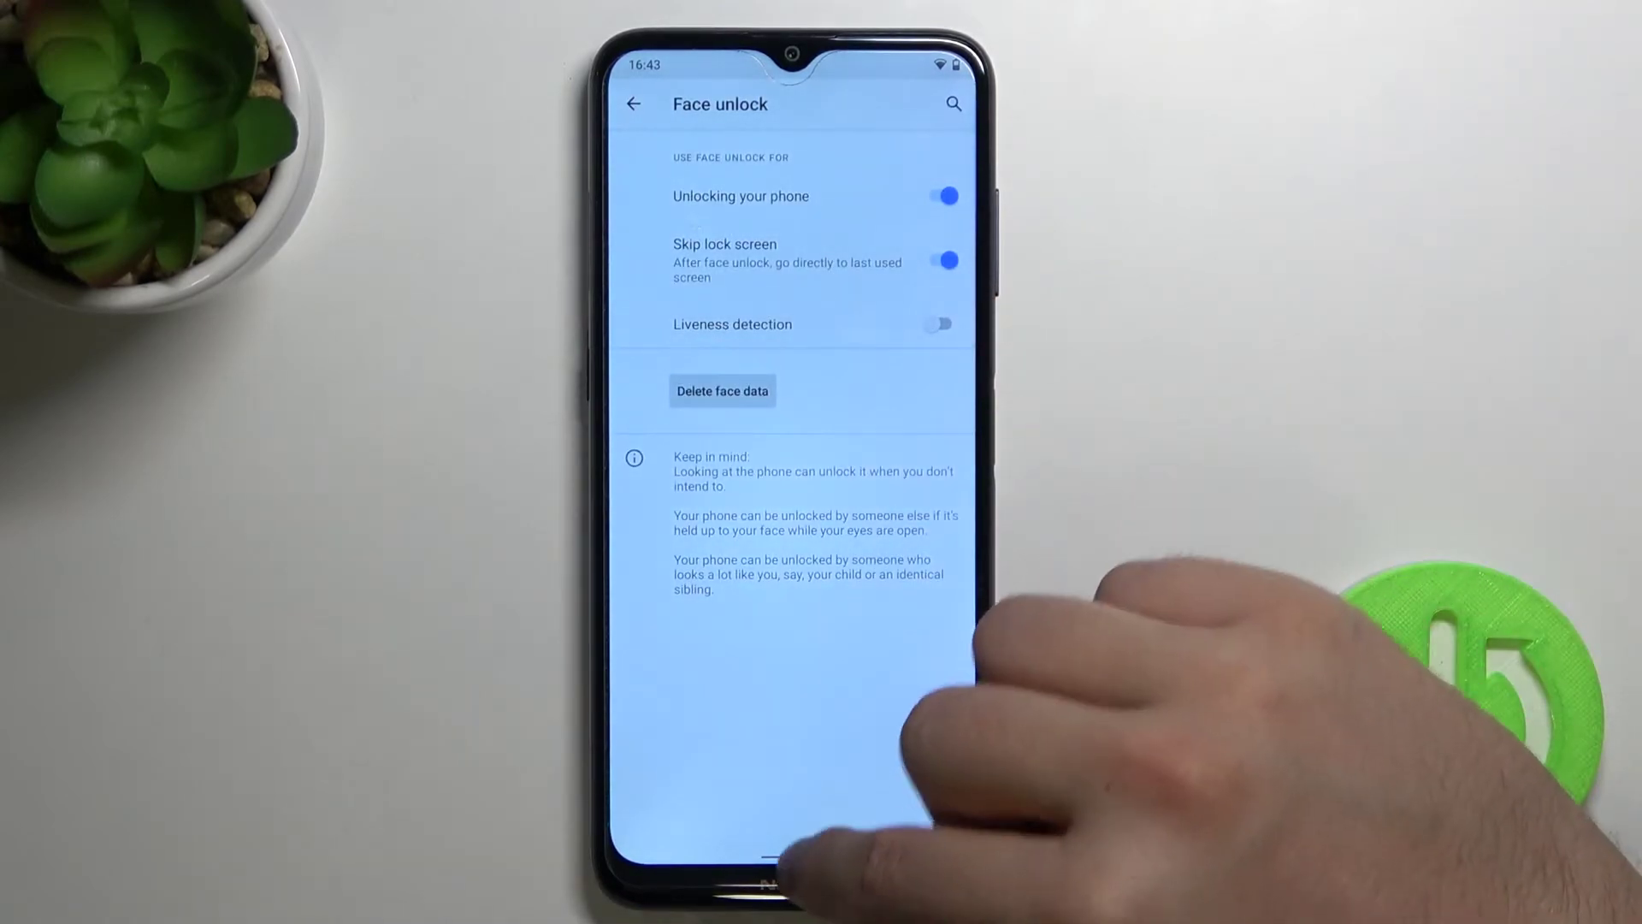
drag(784, 857, 783, 578)
key(XF86PowerOff)
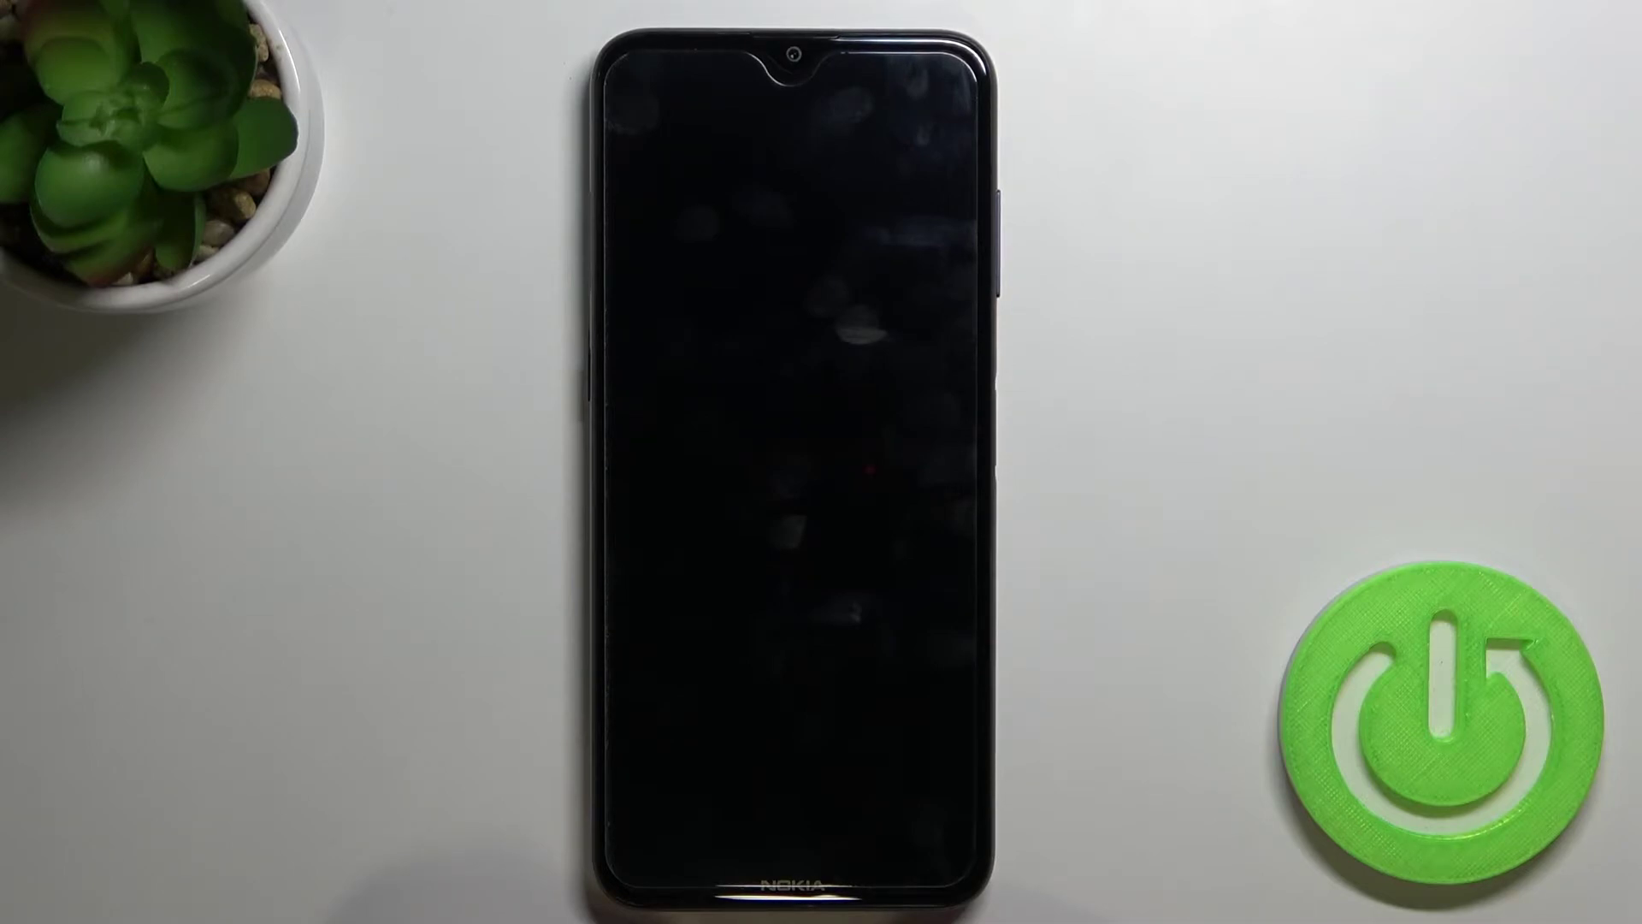
Step: Wake the phone, view Muviz Edge's clock AOD screen, then go home and switch the screen off
key(XF86PowerOff)
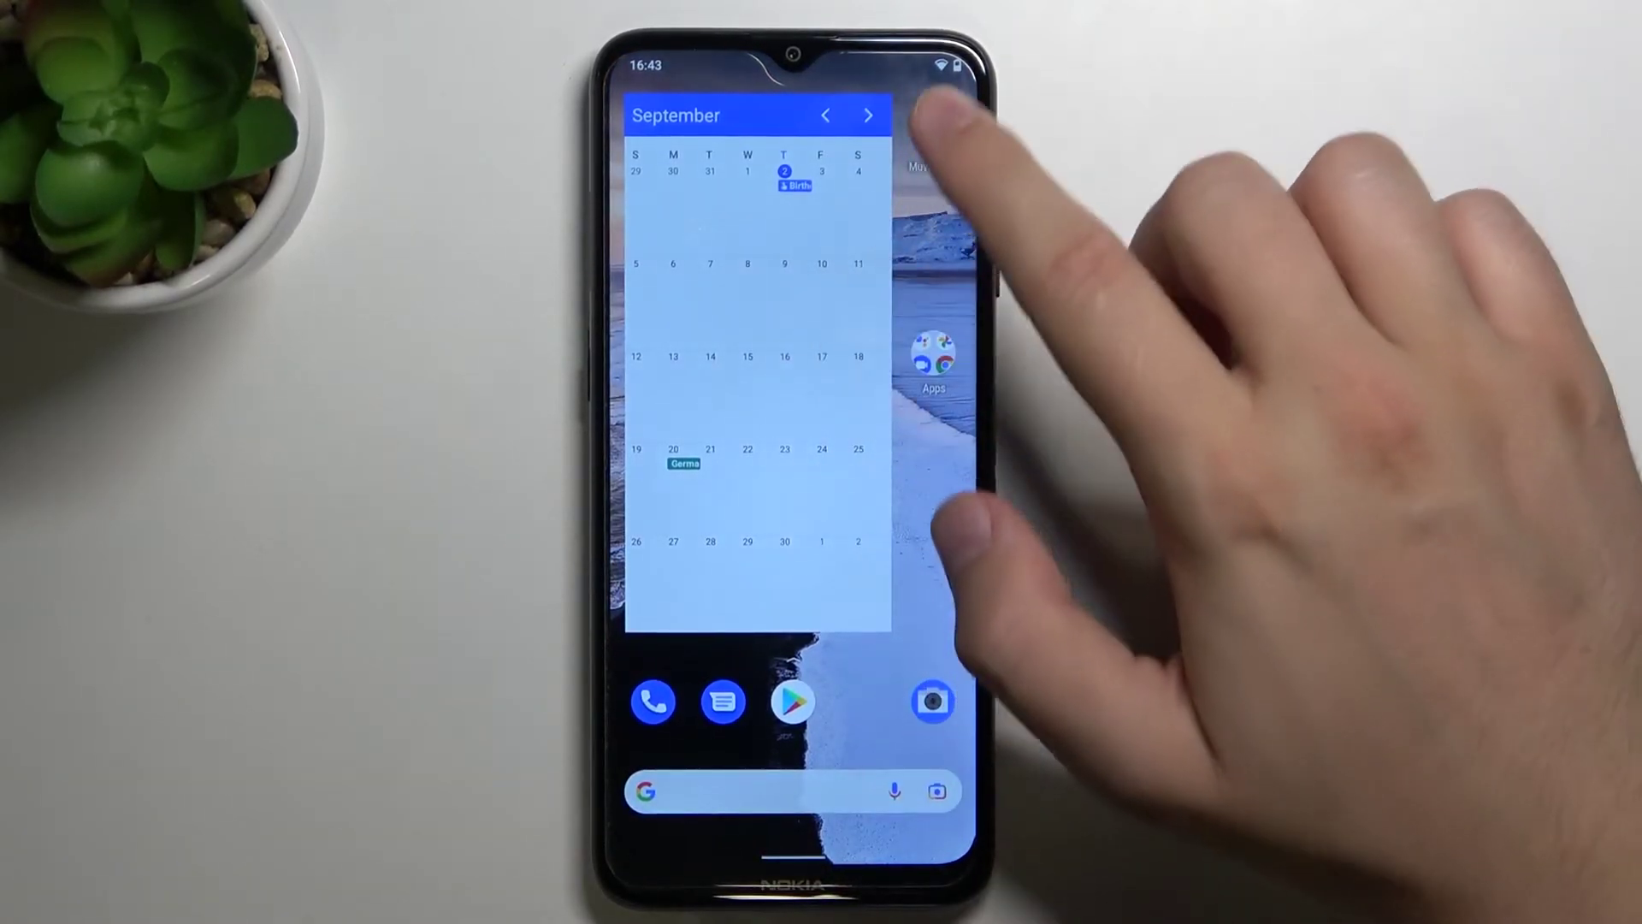
click(934, 130)
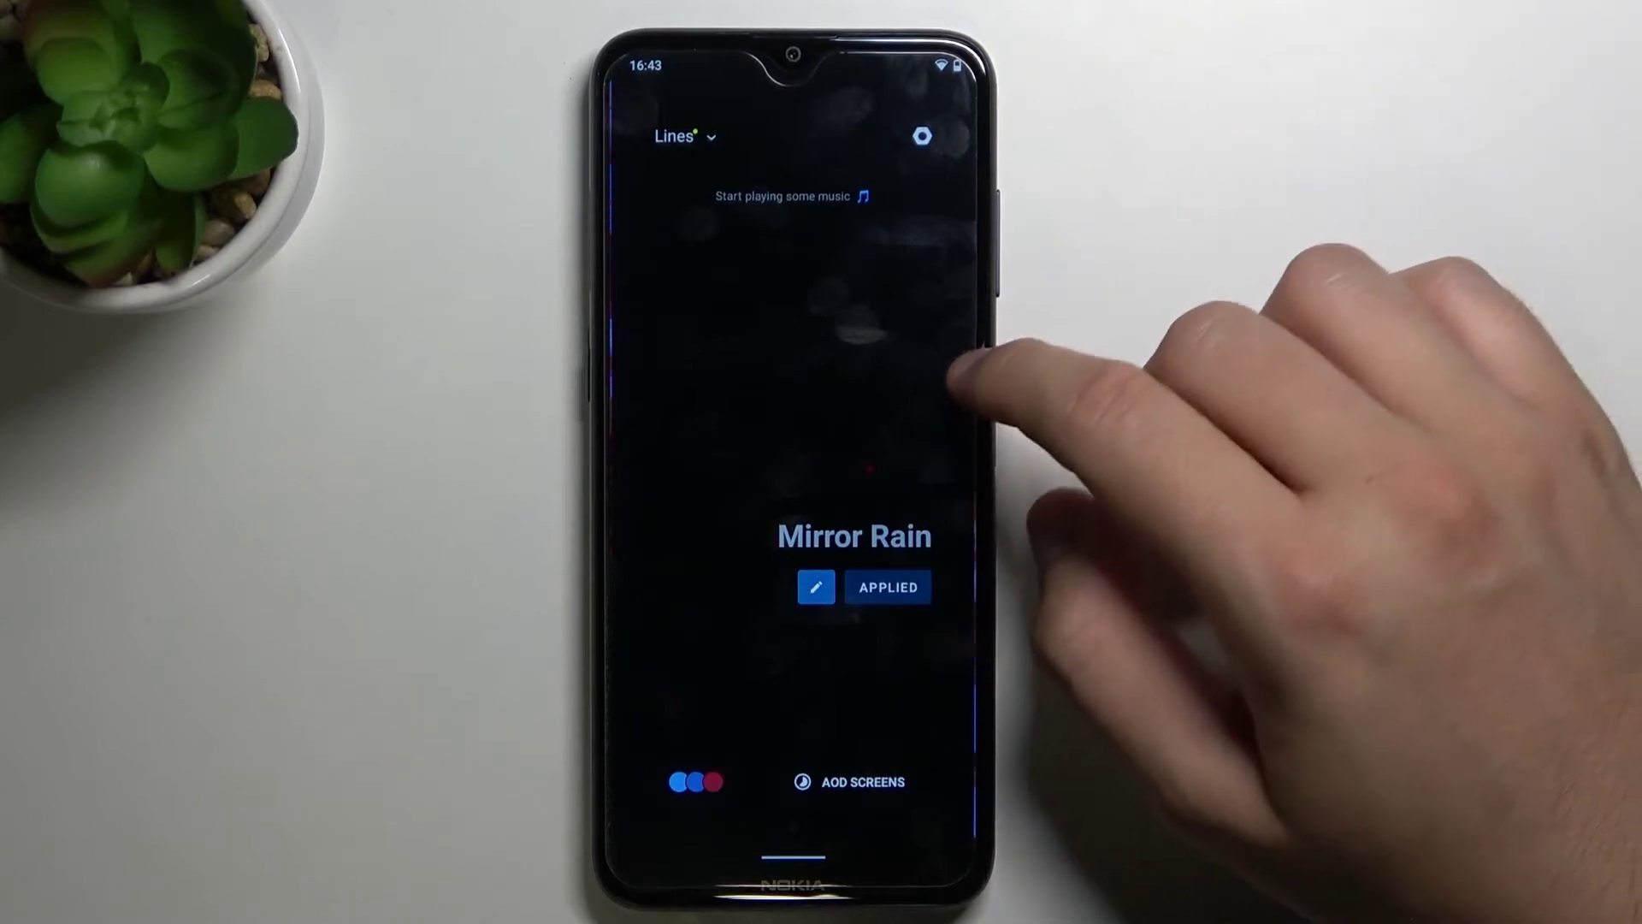
click(853, 782)
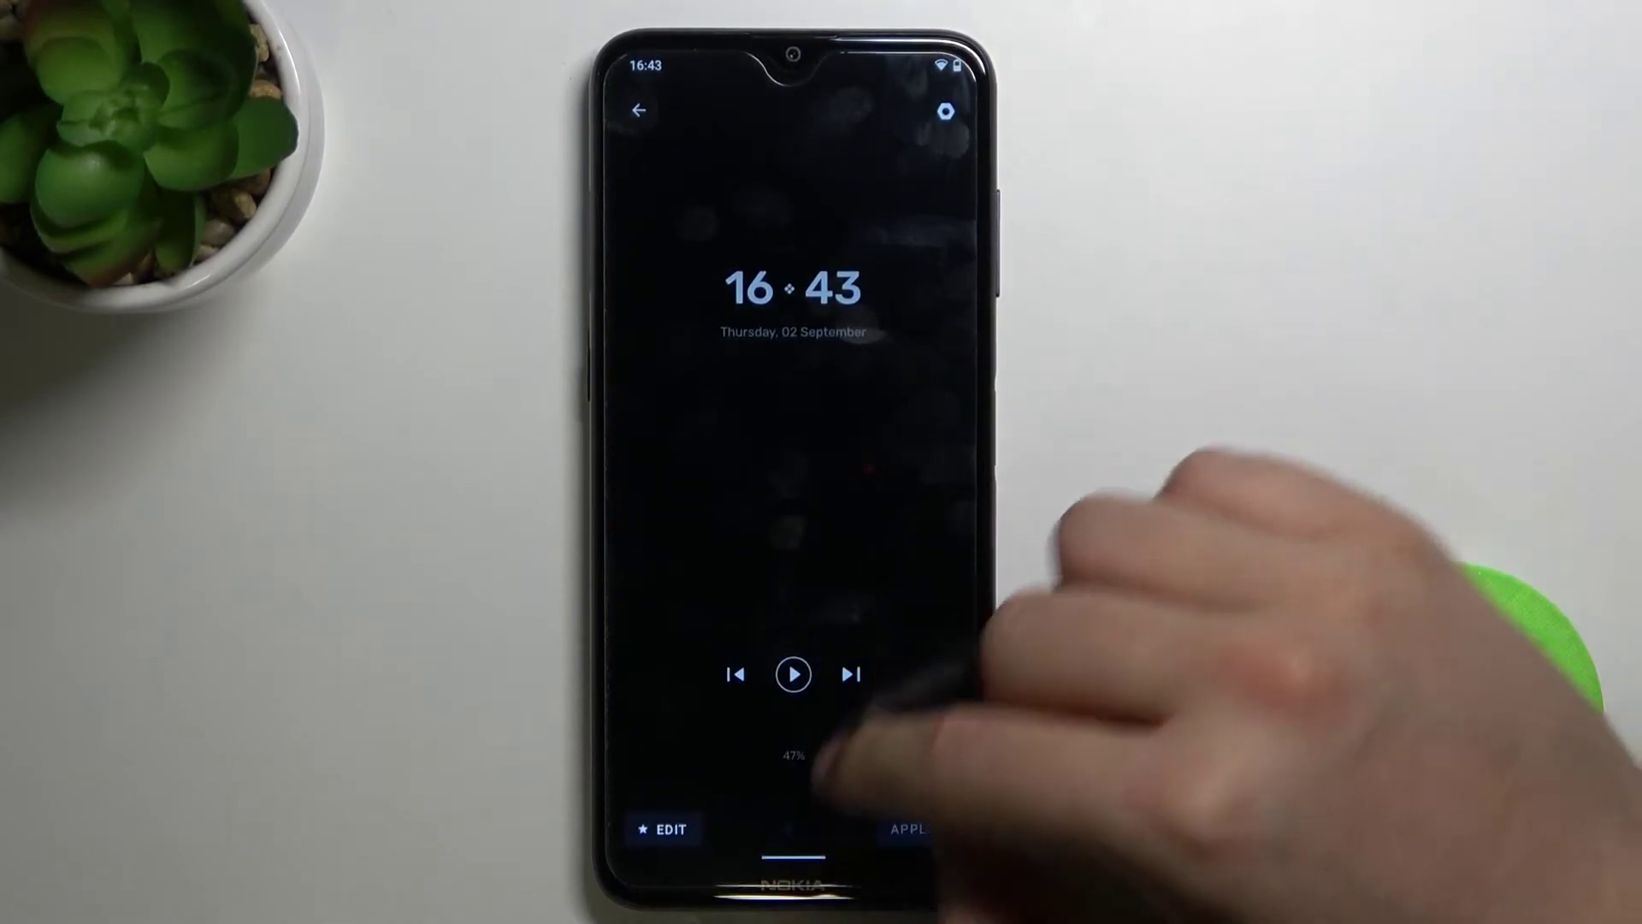
drag(796, 887, 821, 539)
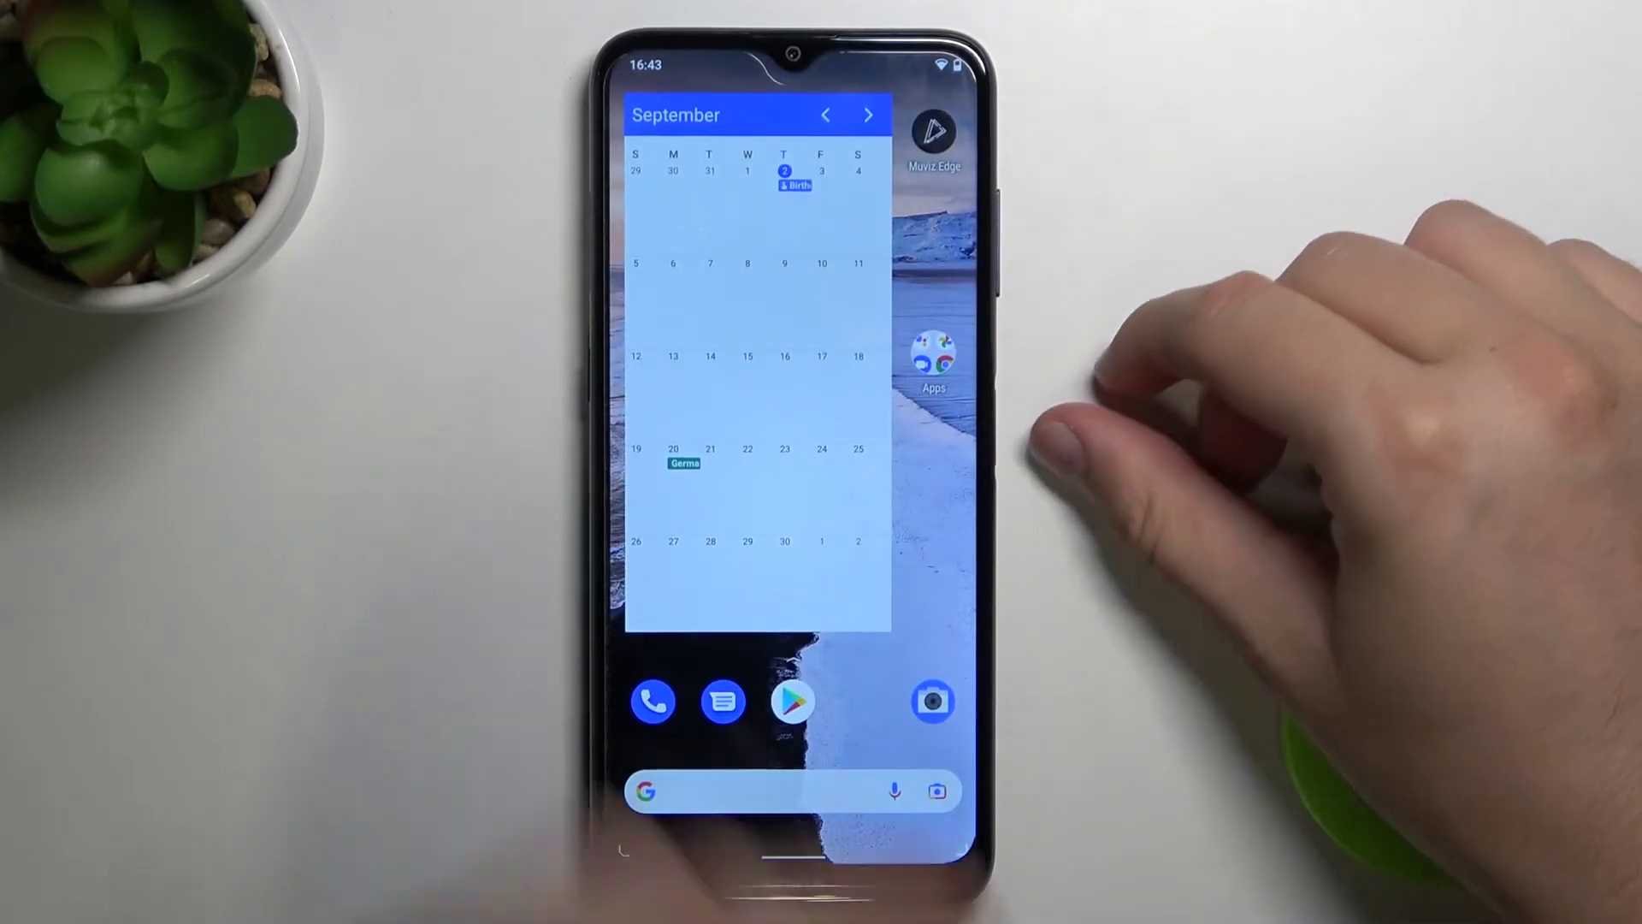
click(997, 244)
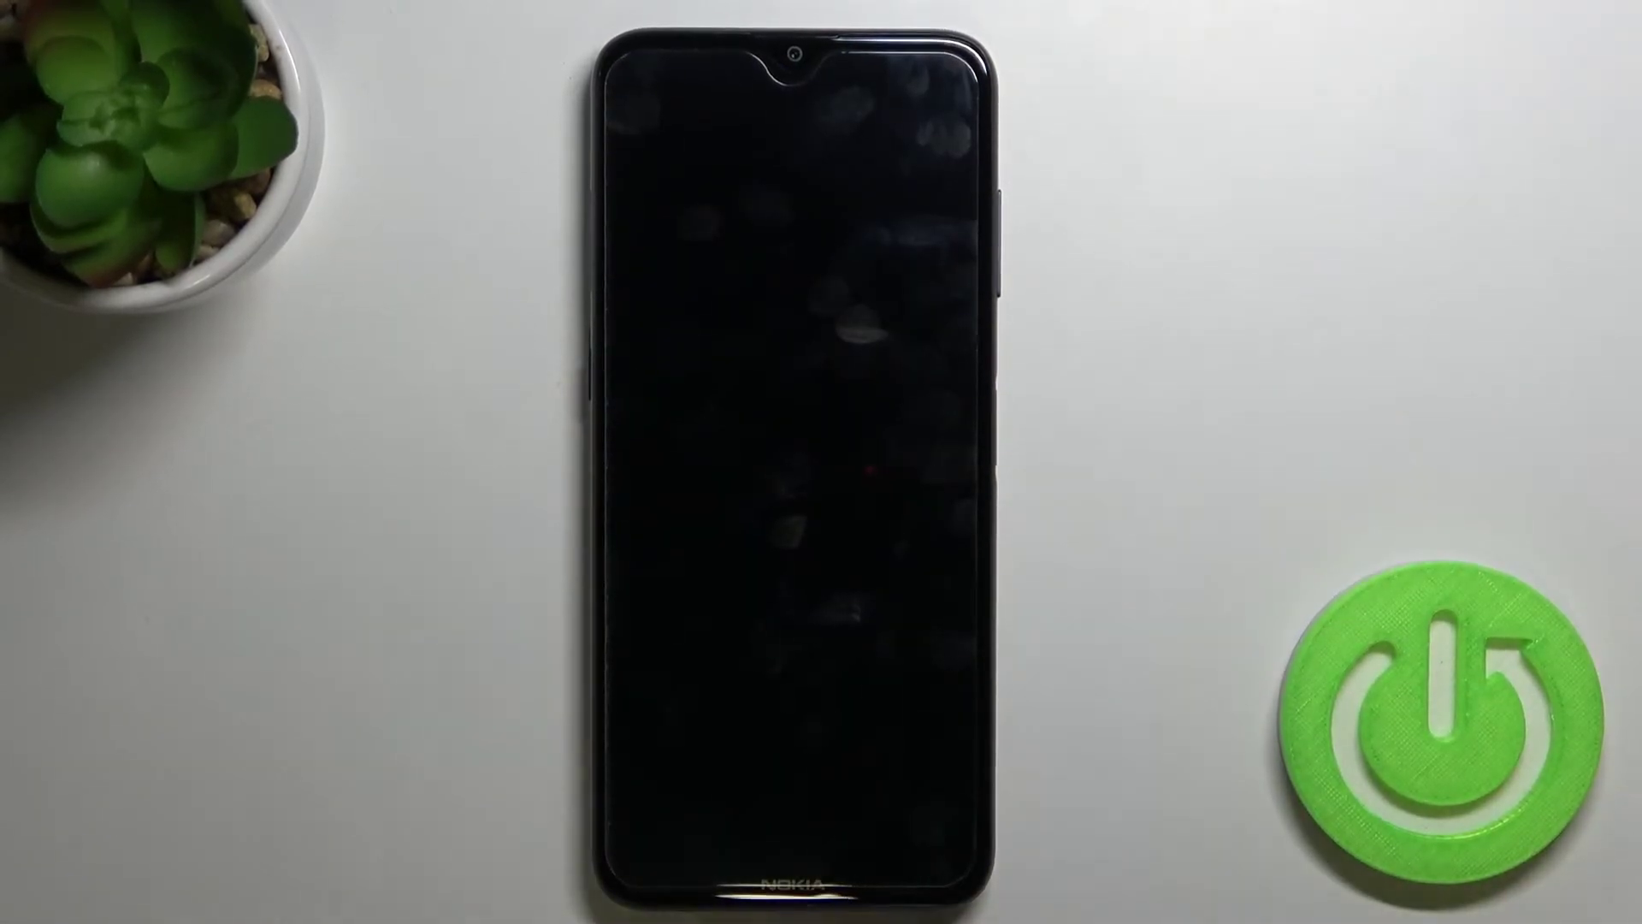